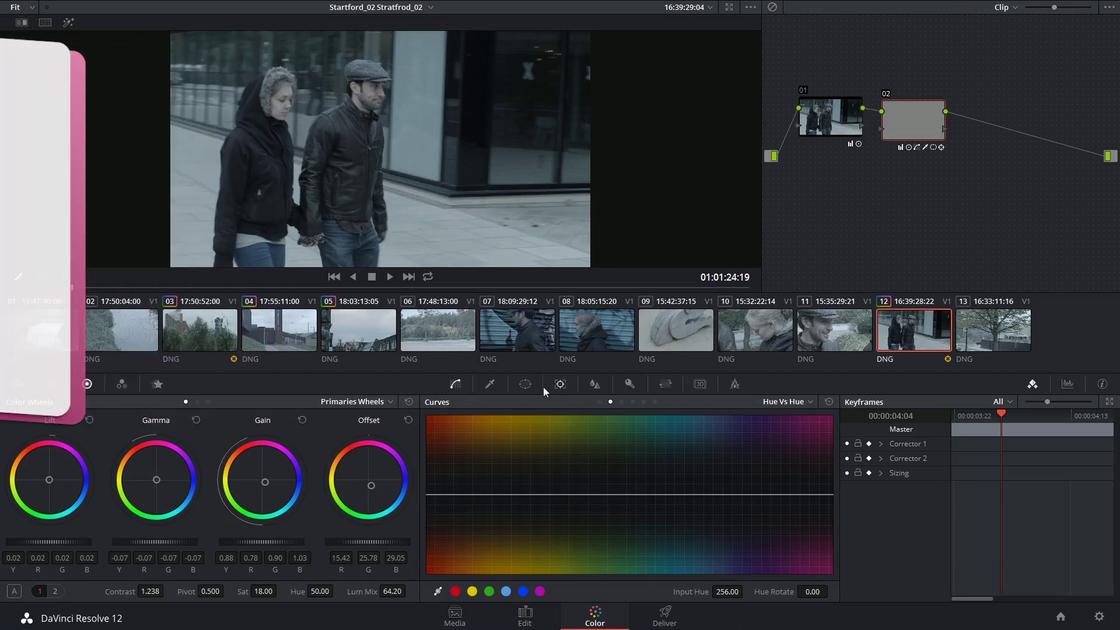
# Place a circular window over the man's head on node 02 and set its Soft 1 to 1.59.
pyautogui.click(525, 384)
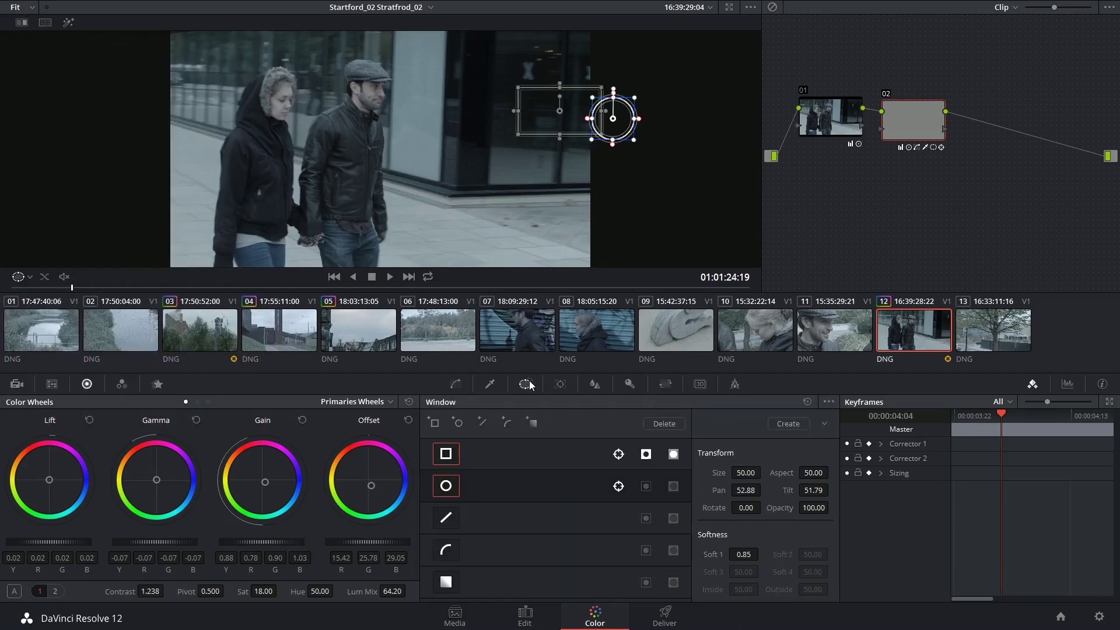
pyautogui.click(446, 485)
pyautogui.moveTo(420, 180); pyautogui.dragTo(375, 107)
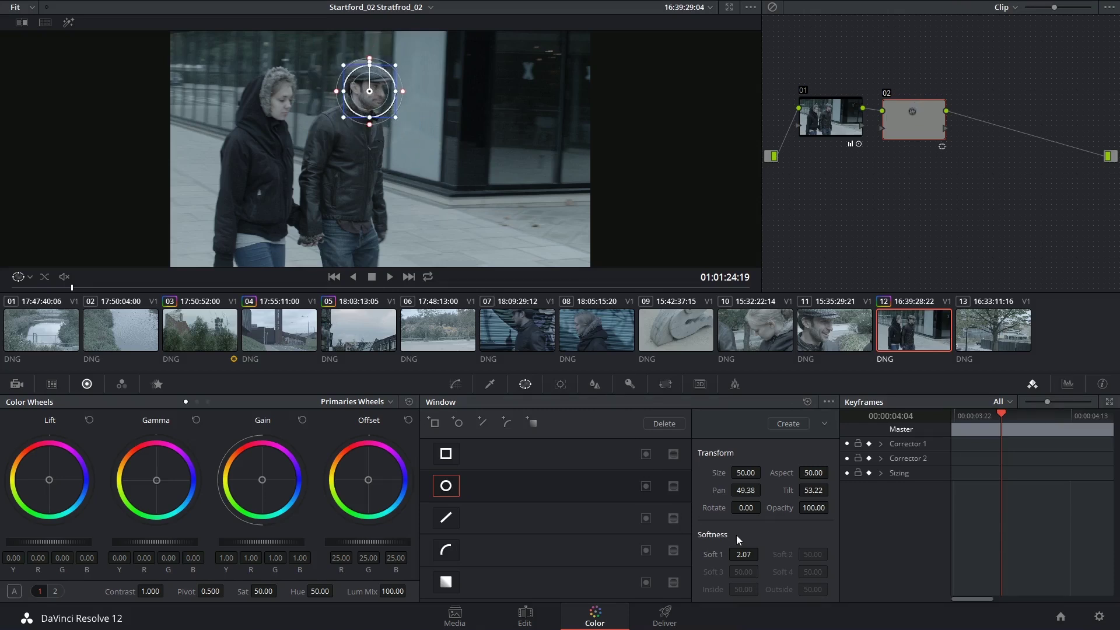
pyautogui.moveTo(746, 554); pyautogui.dragTo(741, 554)
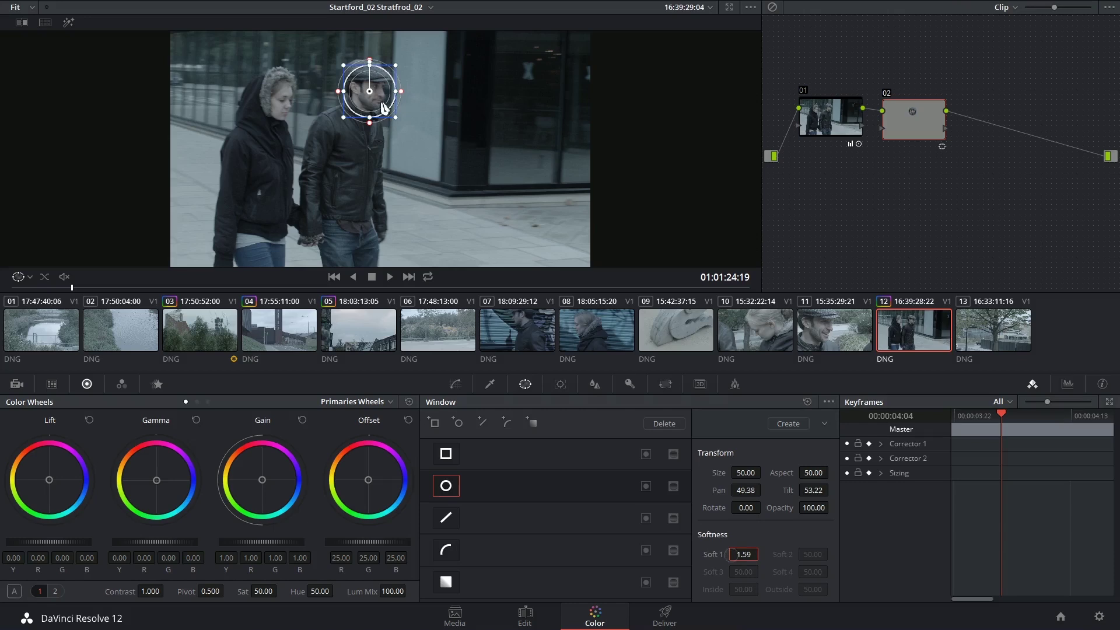
pyautogui.moveTo(395, 117); pyautogui.dragTo(404, 125)
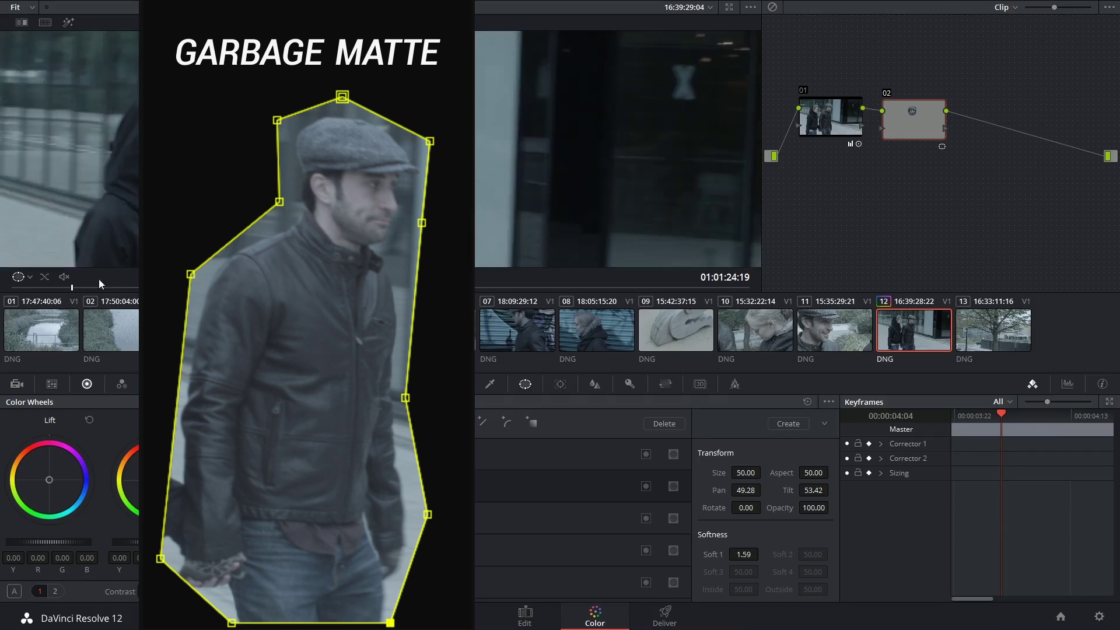
# Try qualifying the man's skin tone inside the window at 01:01:24:21, turn off the highlight view and undo the qualifier selection.
pyautogui.moveTo(92, 287); pyautogui.dragTo(98, 287)
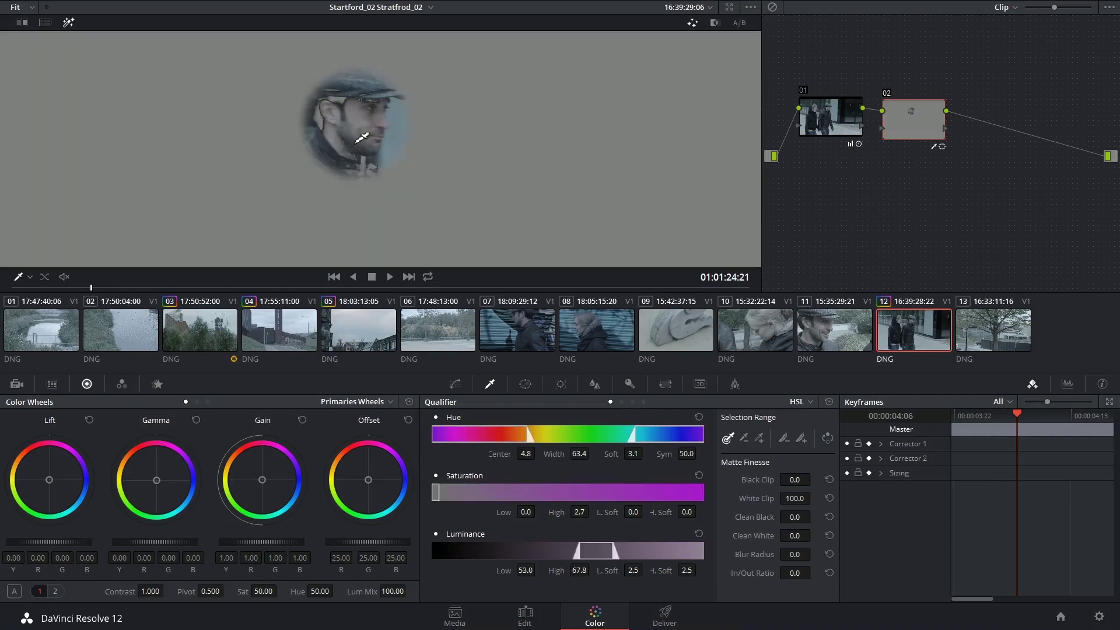
pyautogui.moveTo(357, 142)
pyautogui.mouseDown()
pyautogui.moveTo(356, 123)
pyautogui.moveTo(377, 113)
pyautogui.moveTo(359, 116)
pyautogui.moveTo(355, 140)
pyautogui.mouseUp()
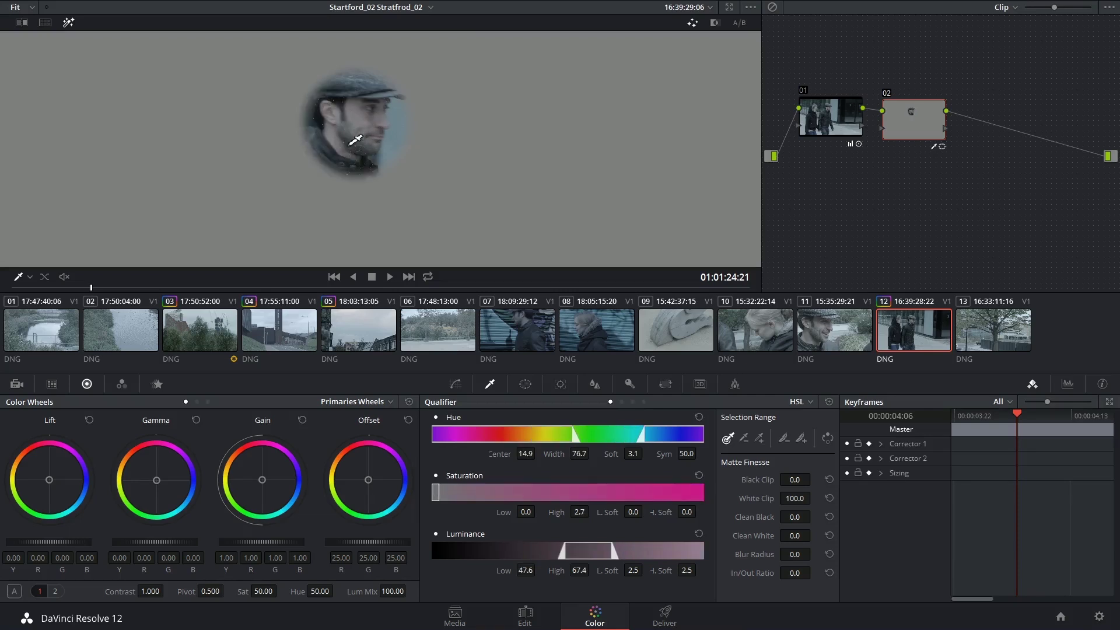
pyautogui.click(68, 23)
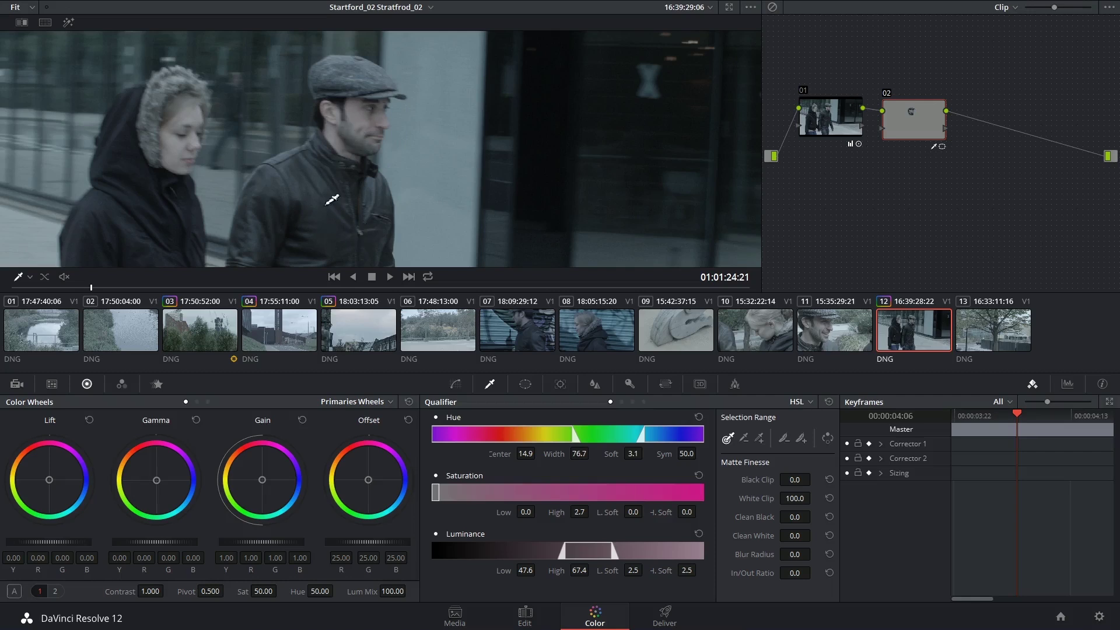
pyautogui.hotkey('ctrl', 'z')
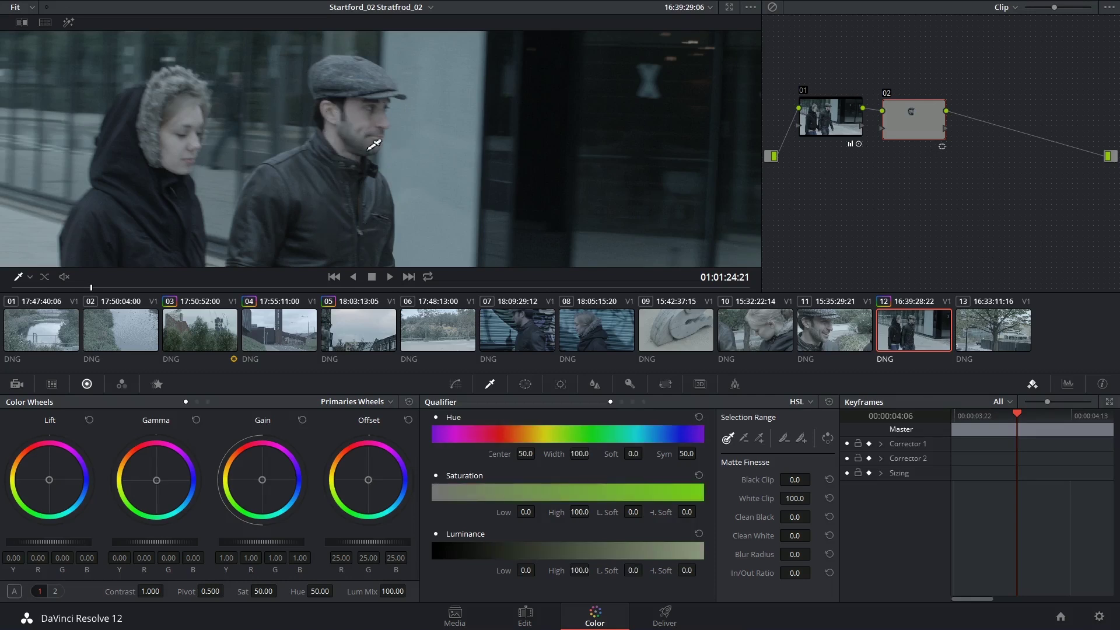
# Center the circular window on the man's face at the clip's first frame and track it forward through the clip.
pyautogui.scroll(-5, 449, 175)
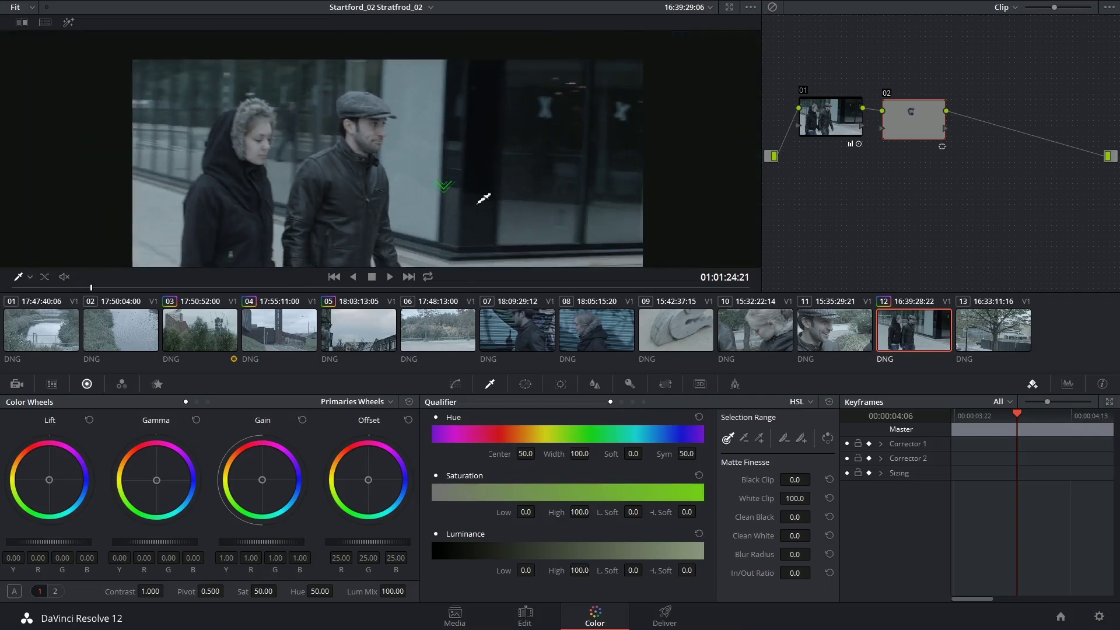
pyautogui.click(32, 9)
pyautogui.click(23, 37)
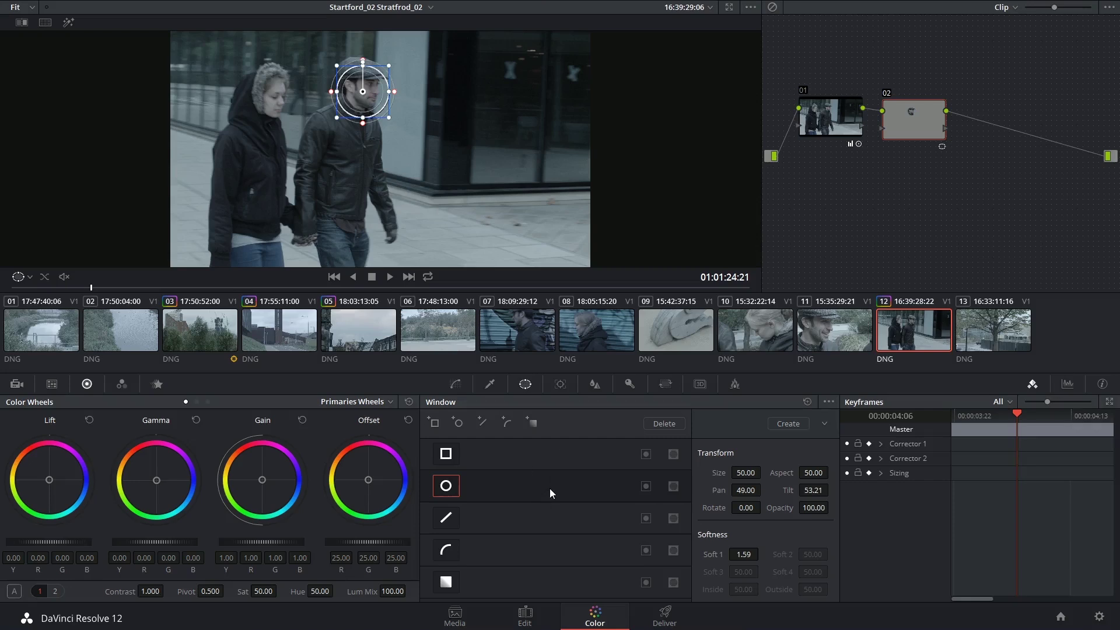
pyautogui.click(560, 384)
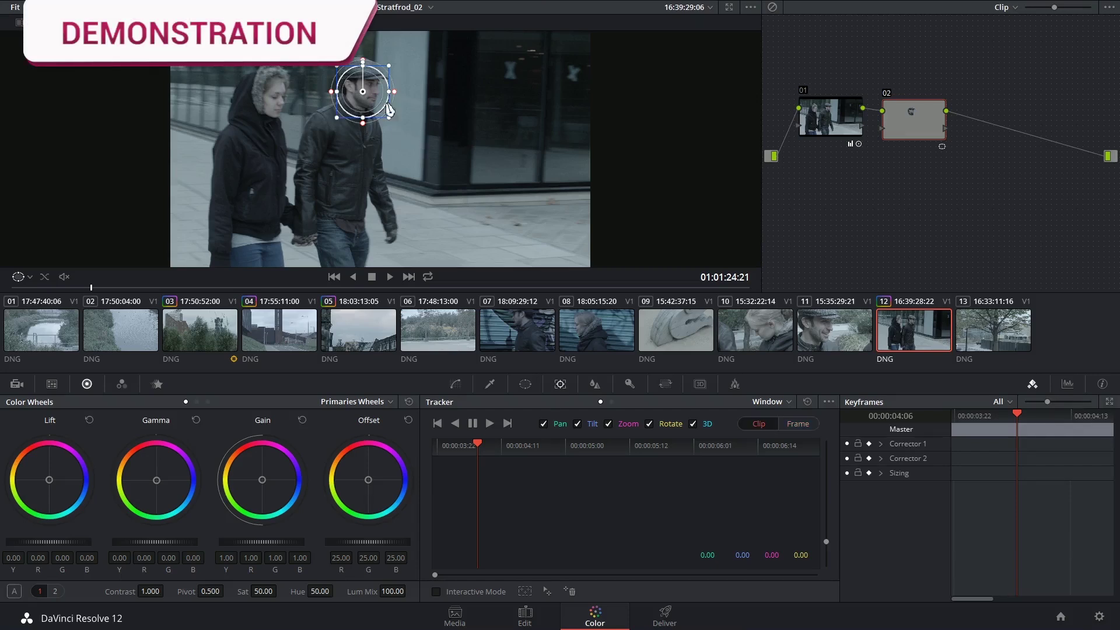
pyautogui.moveTo(367, 102); pyautogui.dragTo(365, 98)
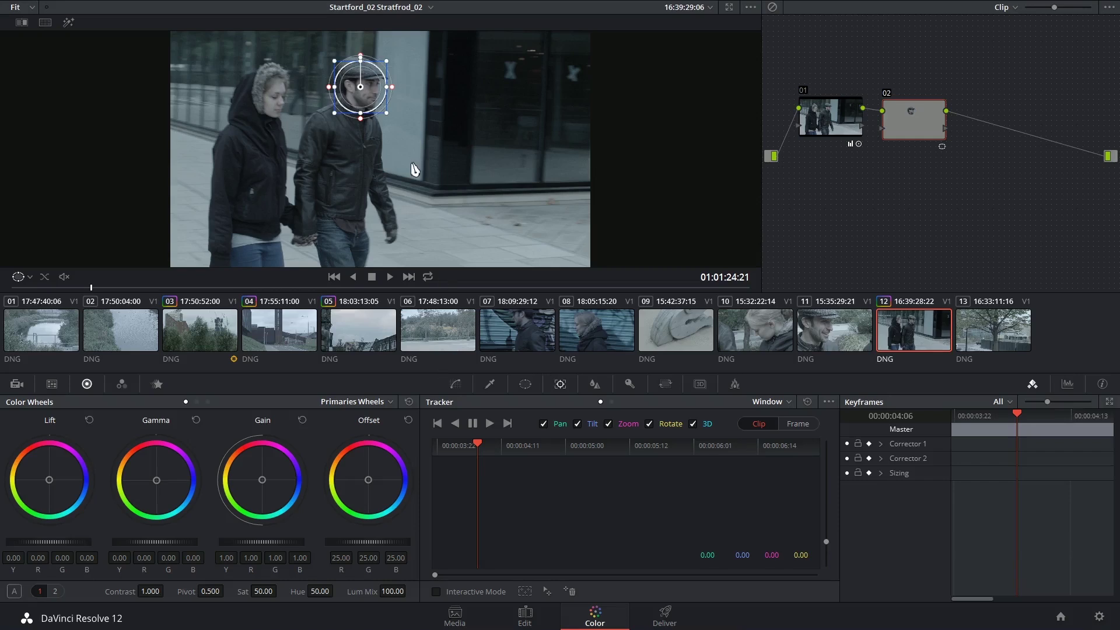
pyautogui.moveTo(480, 444); pyautogui.dragTo(438, 445)
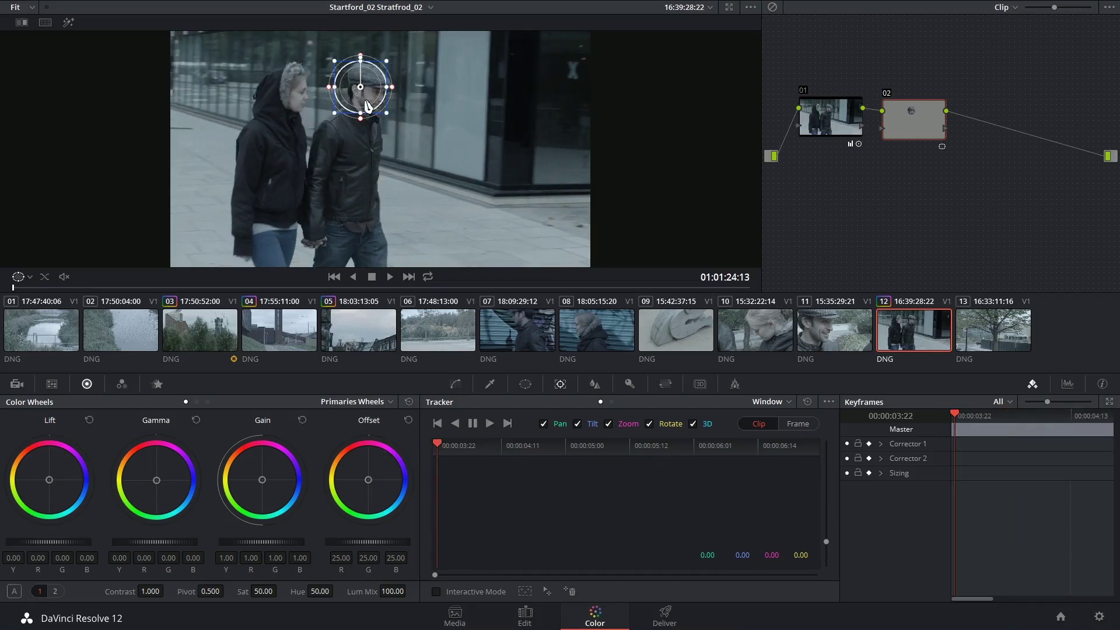
pyautogui.moveTo(368, 106); pyautogui.dragTo(375, 115)
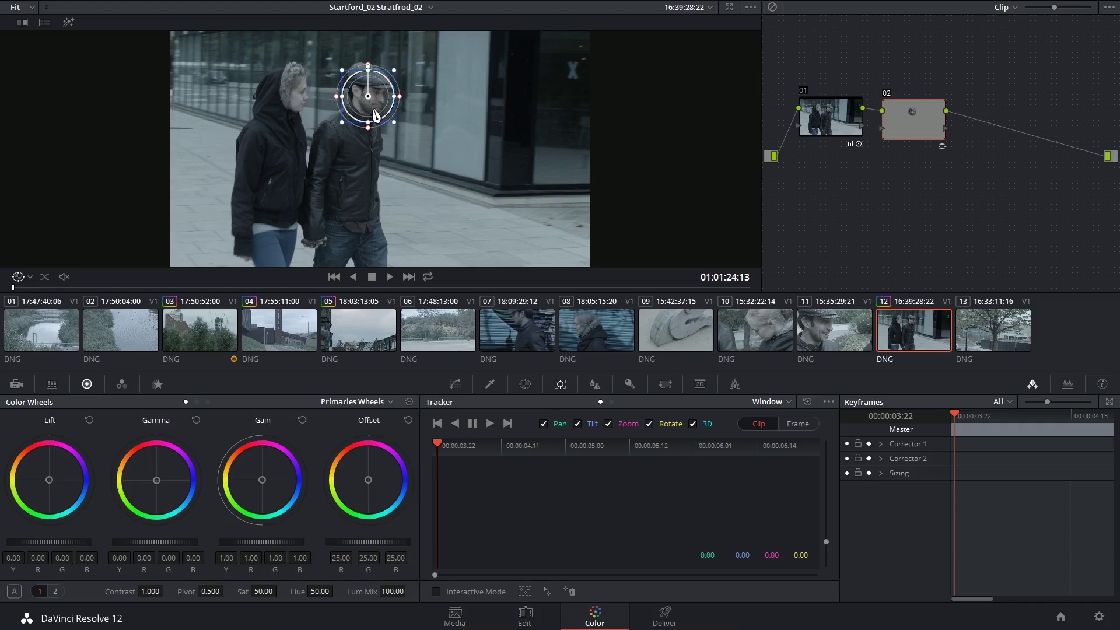
pyautogui.click(490, 425)
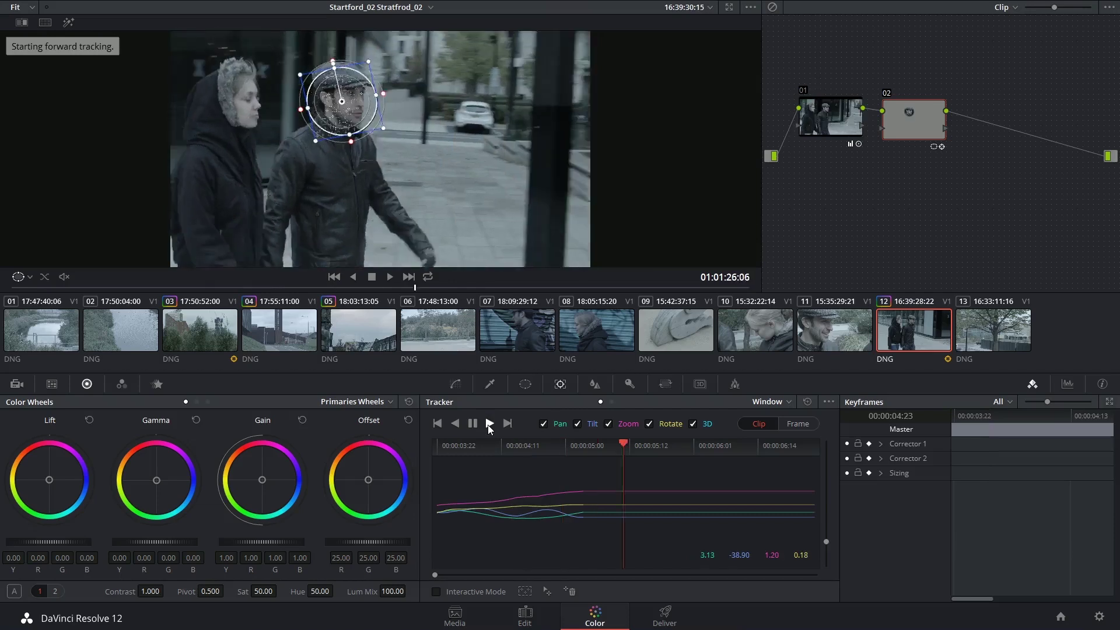
# Convert the tracked circular window to a Bezier window.
pyautogui.click(526, 385)
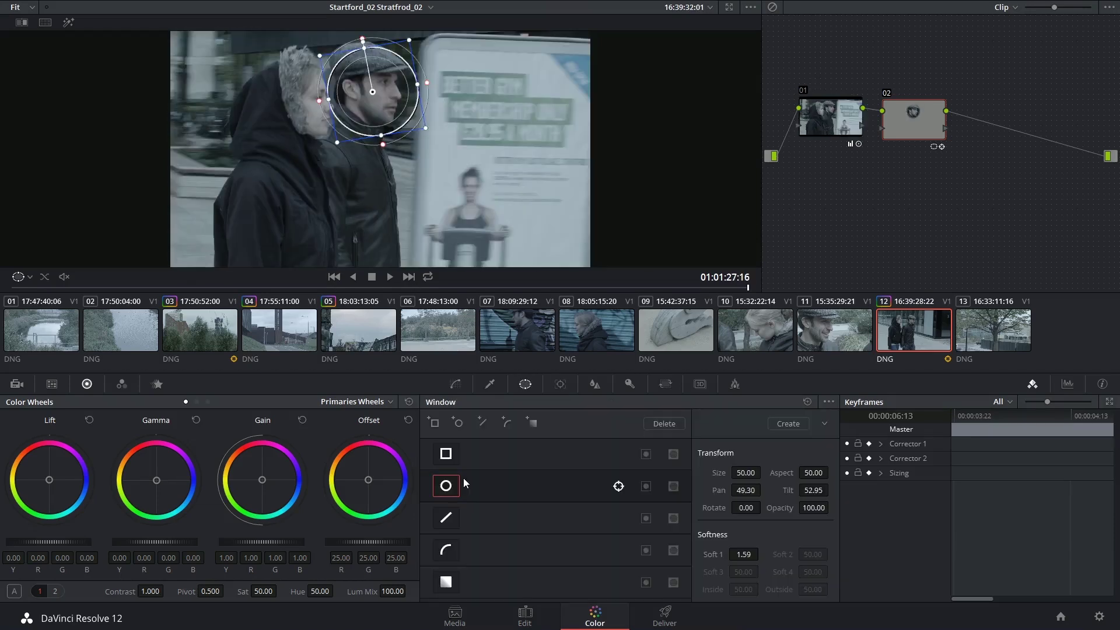
pyautogui.click(828, 402)
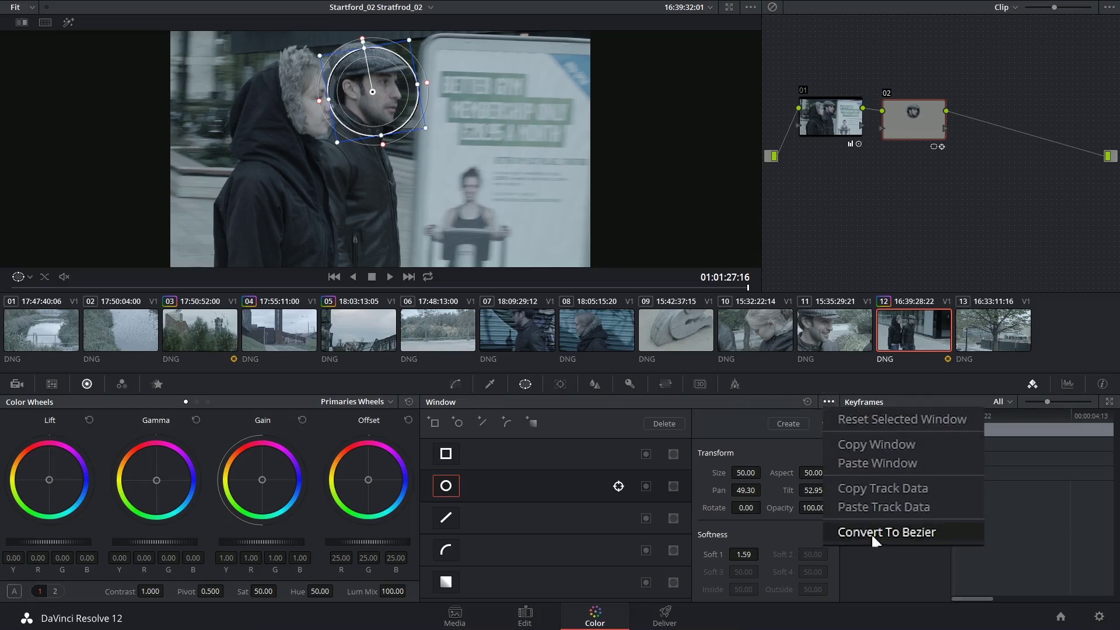
pyautogui.click(905, 530)
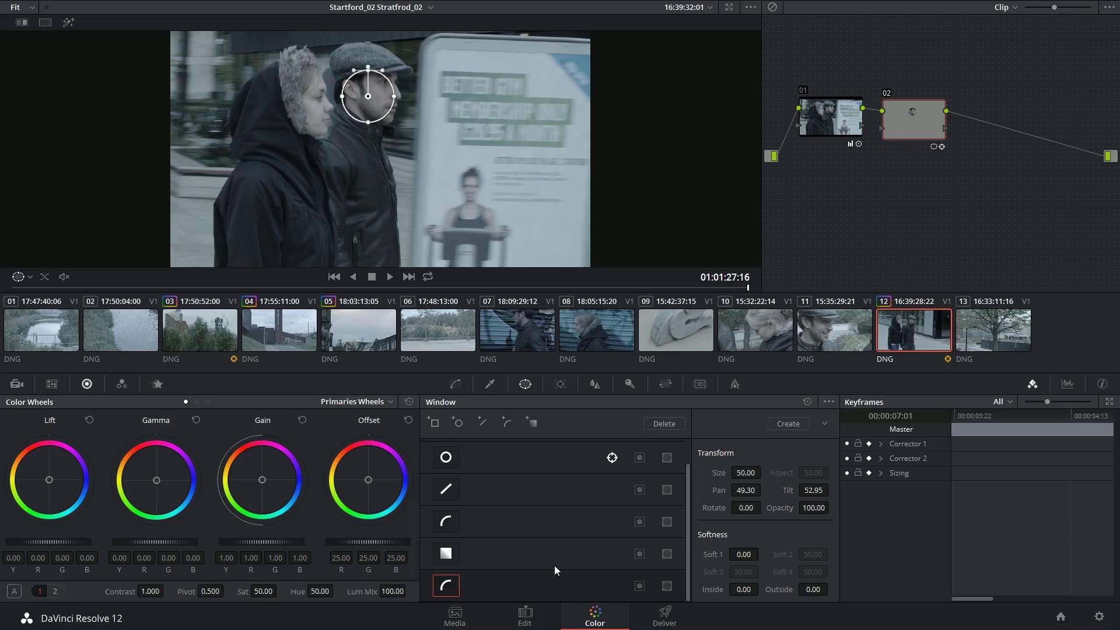
# Copy the circular window's track data and paste it onto the new Bezier window.
pyautogui.click(446, 457)
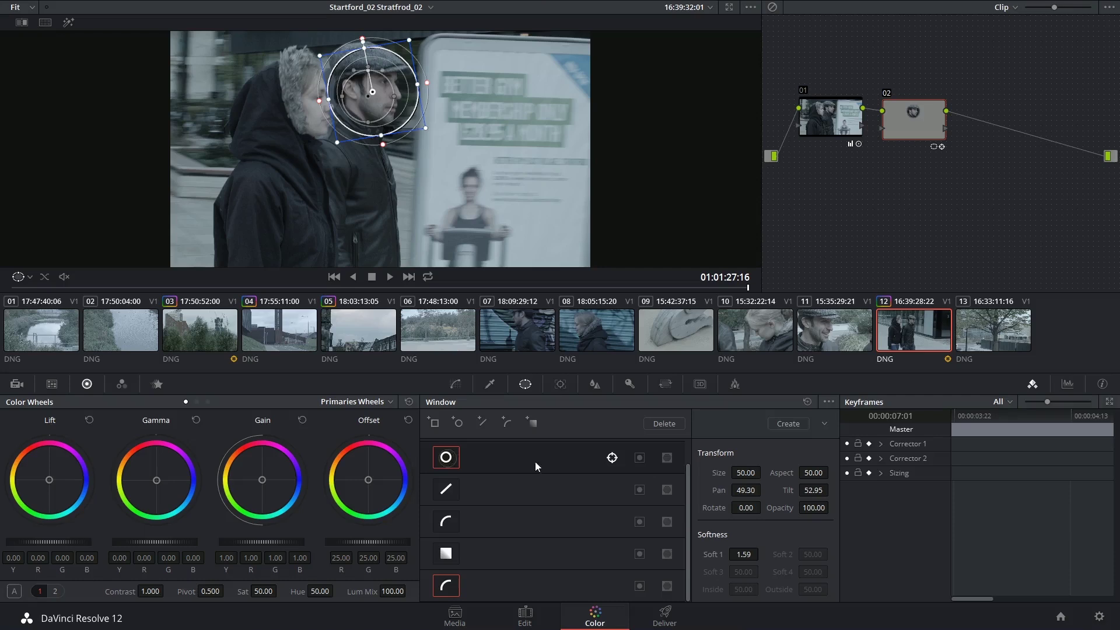
pyautogui.click(828, 402)
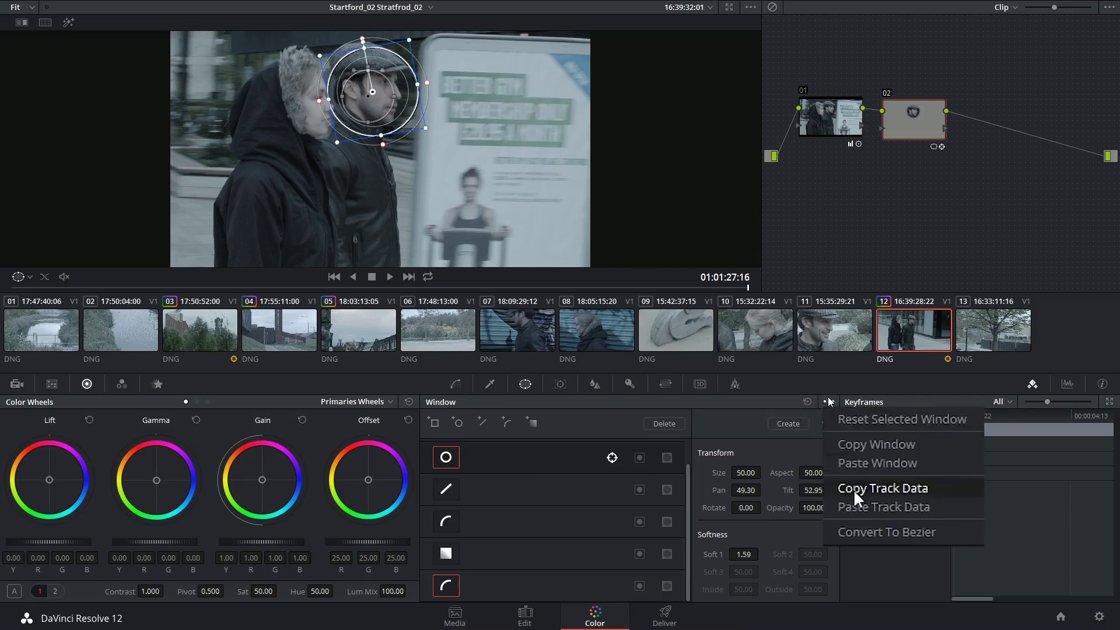
pyautogui.click(853, 489)
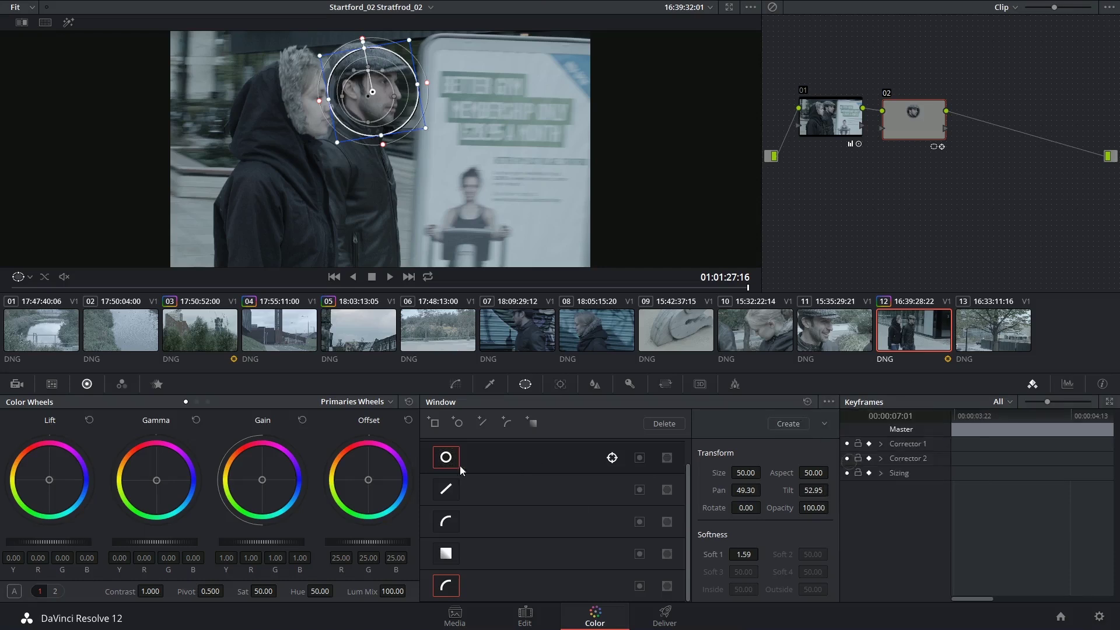
pyautogui.click(447, 458)
pyautogui.click(503, 585)
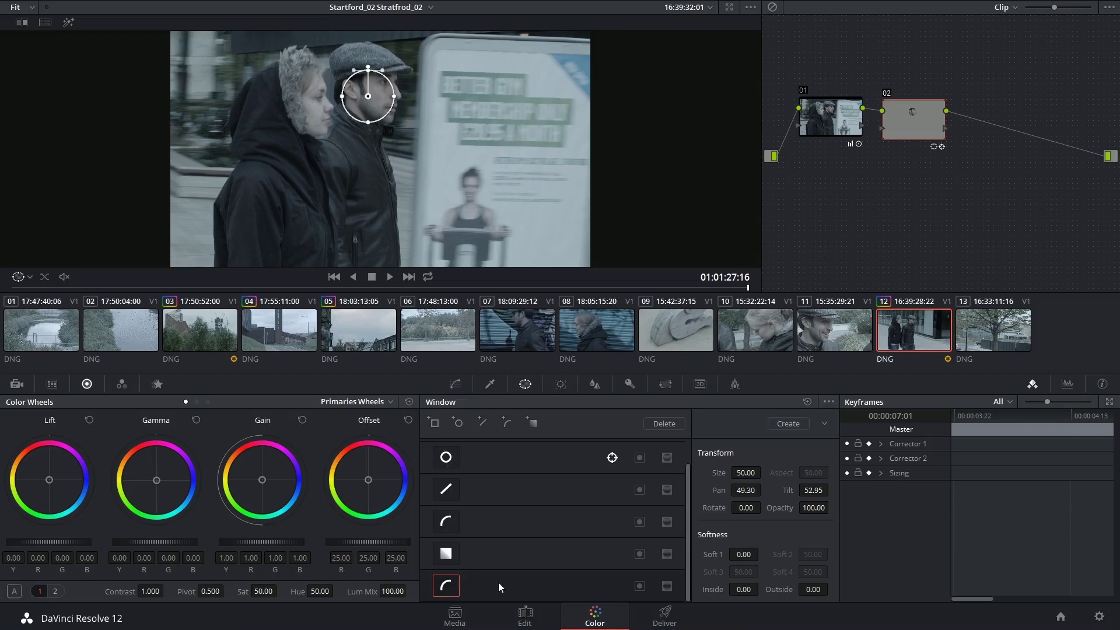
pyautogui.click(828, 401)
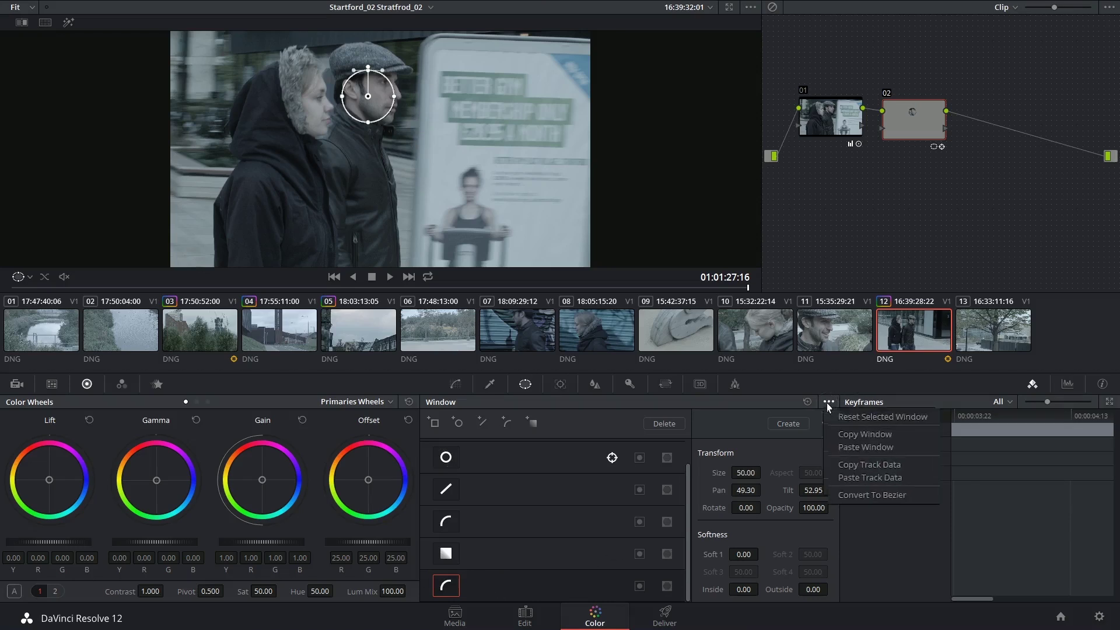
pyautogui.click(875, 508)
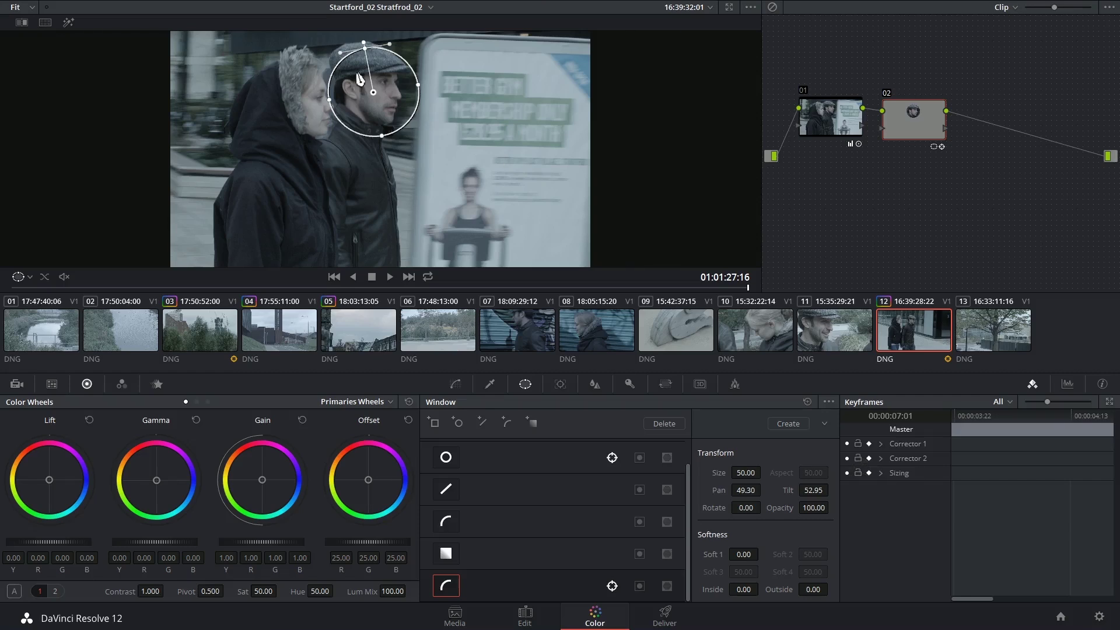
# Hide the clip thumbnails to enlarge the viewer and reshape the Bezier window along the man's chin, mouth, nose and brow.
pyautogui.scroll(3, 394, 110)
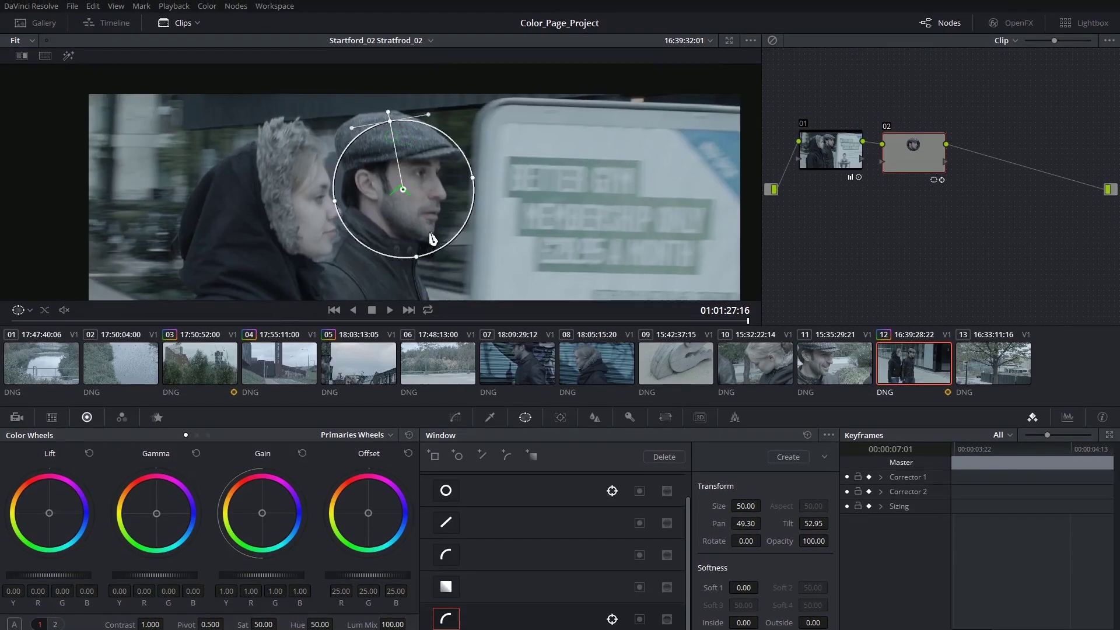
pyautogui.click(171, 9)
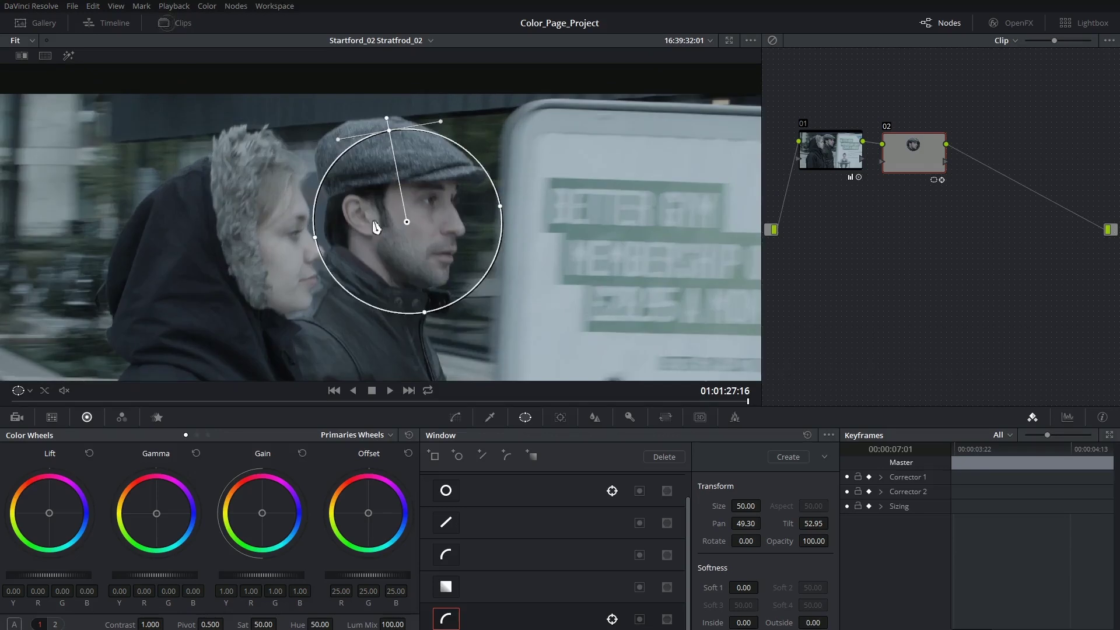
pyautogui.scroll(3, 376, 227)
pyautogui.moveTo(451, 297); pyautogui.dragTo(431, 269)
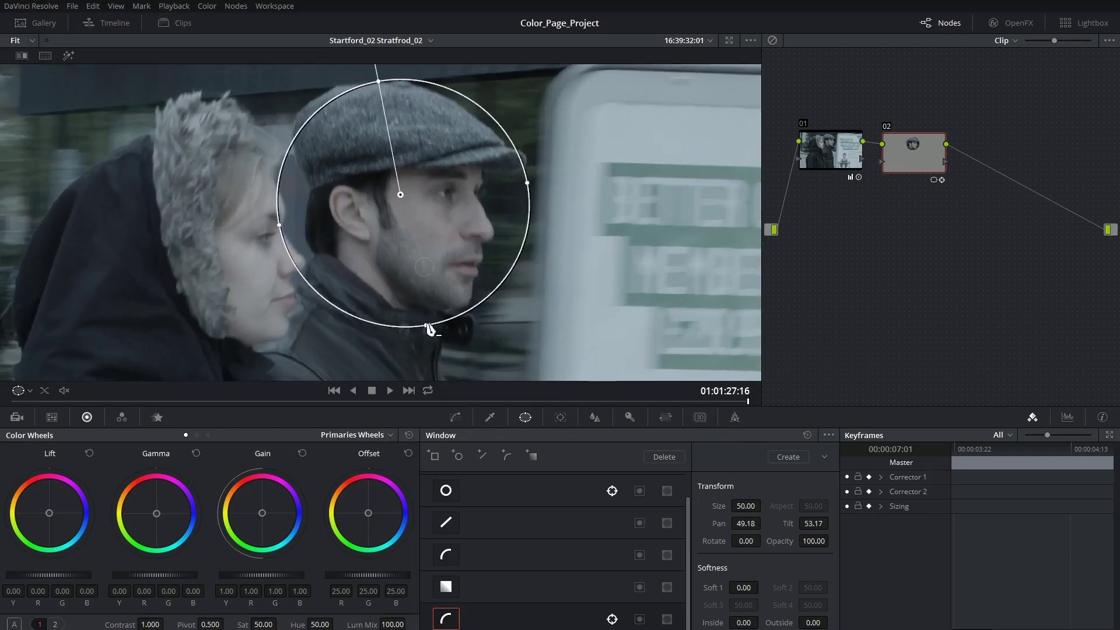
pyautogui.moveTo(426, 325); pyautogui.dragTo(481, 274)
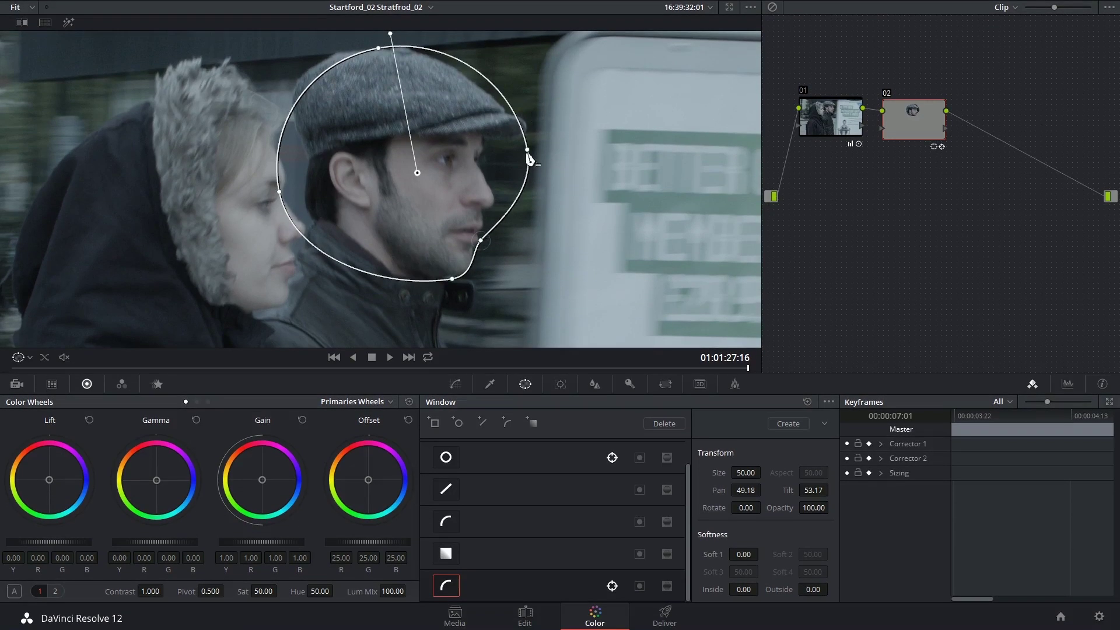
pyautogui.moveTo(527, 159); pyautogui.dragTo(479, 168)
pyautogui.moveTo(489, 214); pyautogui.dragTo(501, 196)
pyautogui.moveTo(479, 159); pyautogui.dragTo(505, 208)
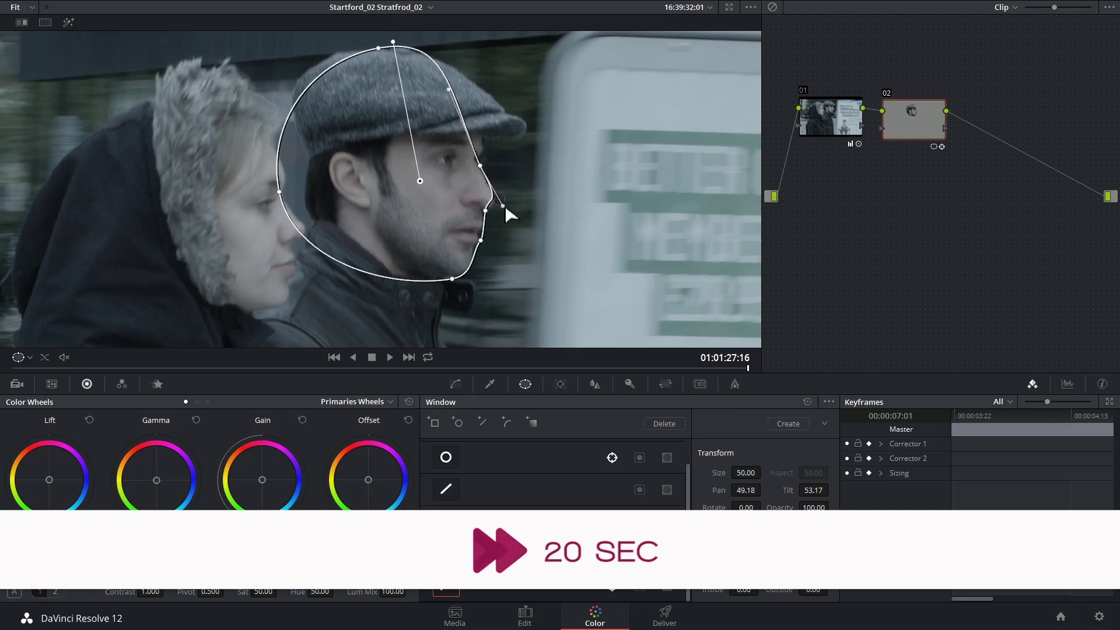
# Reshape the rest of the Bezier window to follow the man's cap and the back of his head.
pyautogui.moveTo(441, 74)
pyautogui.mouseDown()
pyautogui.moveTo(527, 125)
pyautogui.moveTo(514, 143)
pyautogui.moveTo(445, 62)
pyautogui.mouseUp()
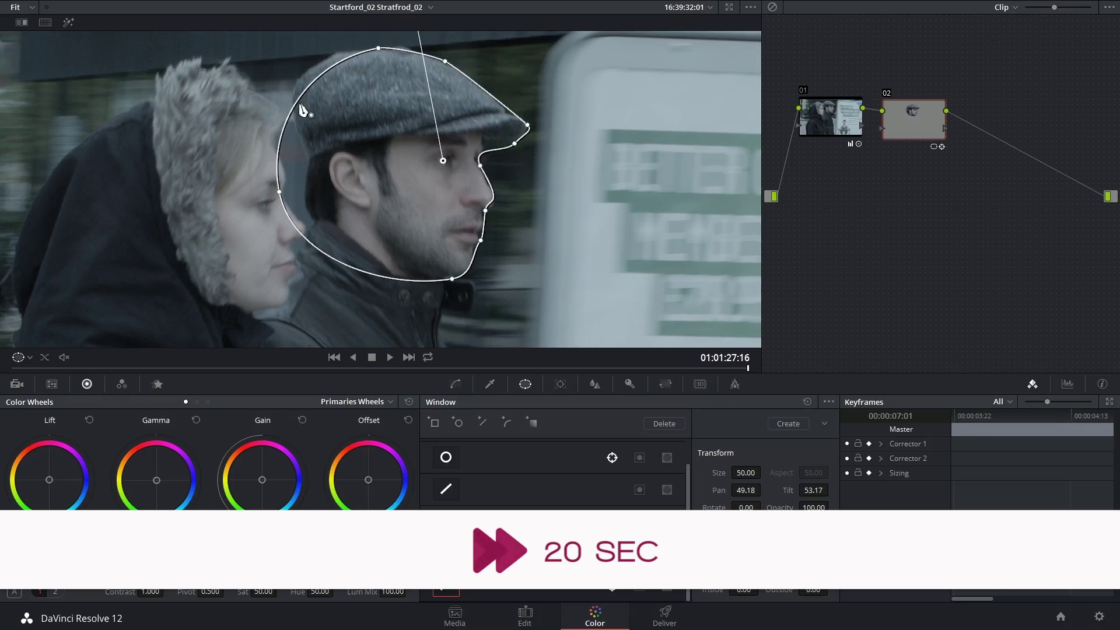
pyautogui.moveTo(297, 104); pyautogui.dragTo(298, 79)
pyautogui.moveTo(279, 192); pyautogui.dragTo(308, 156)
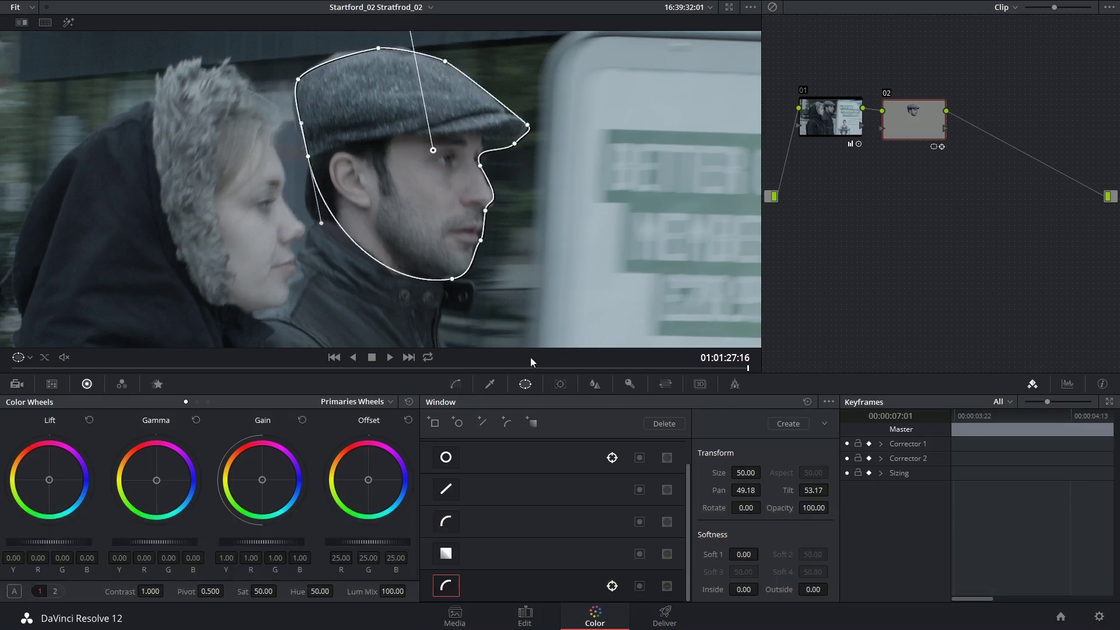
# Set the tracker to Frame mode and keyframe the Bezier window's shape at the clip's last frame, 00:00:07:01.
pyautogui.click(560, 383)
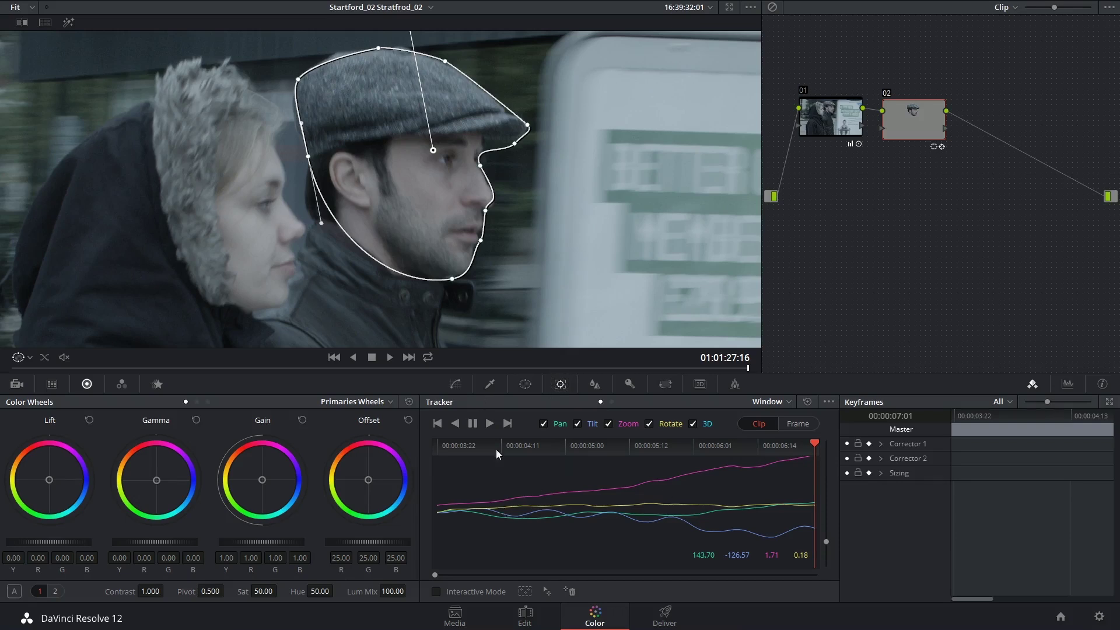
pyautogui.click(802, 426)
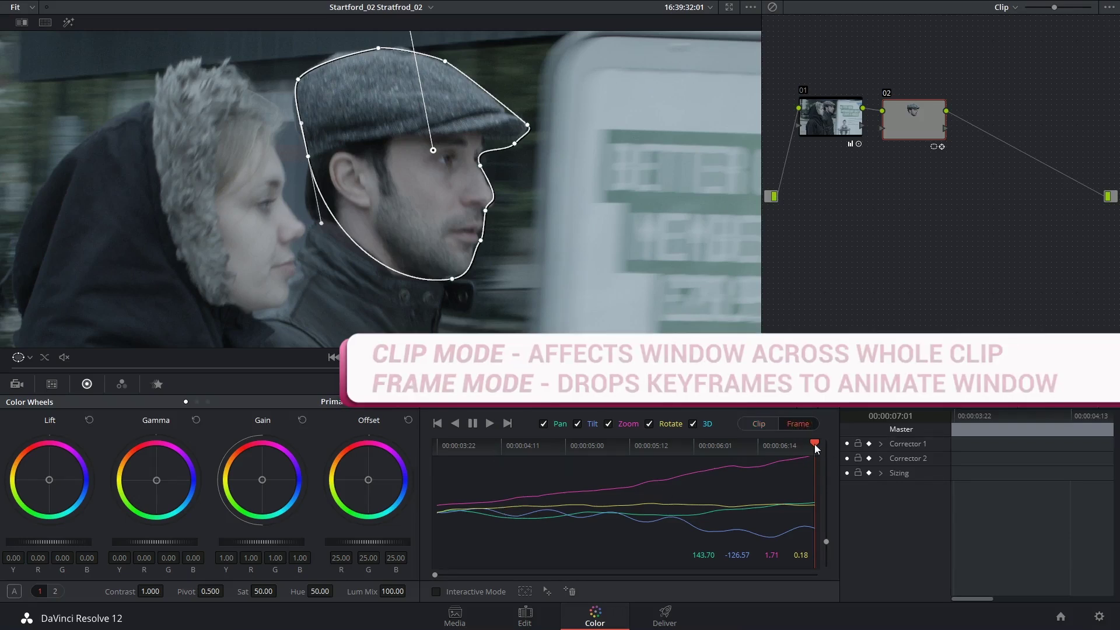
pyautogui.click(480, 167)
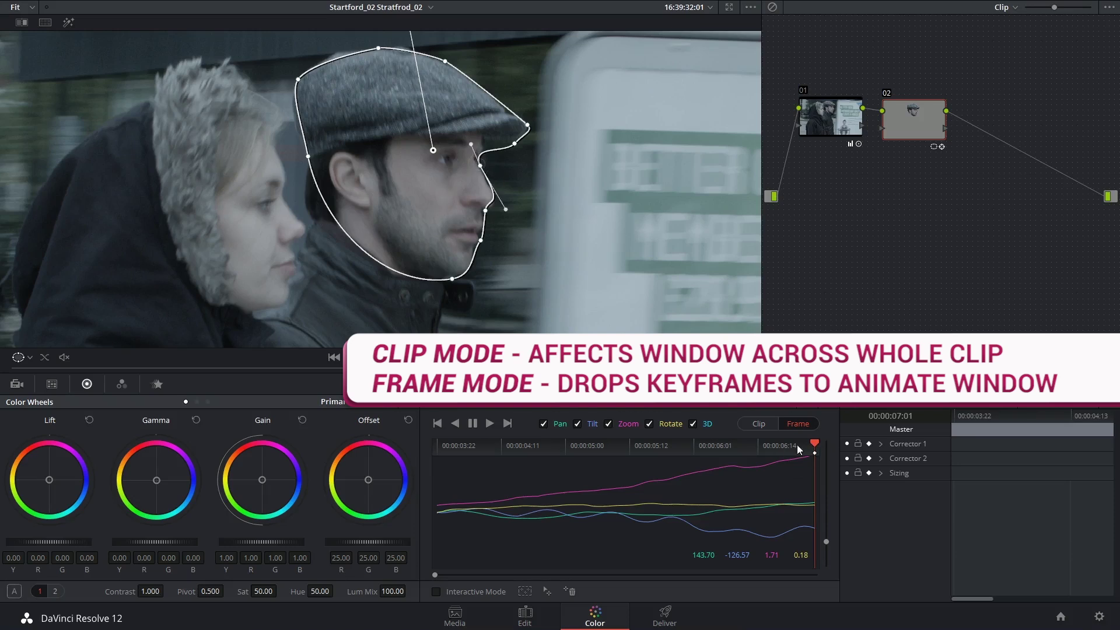
# At 00:00:06:14, move the window over the man's head, refit its points to the cap and brim, and check the motion between keyframes.
pyautogui.moveTo(815, 445); pyautogui.dragTo(760, 453)
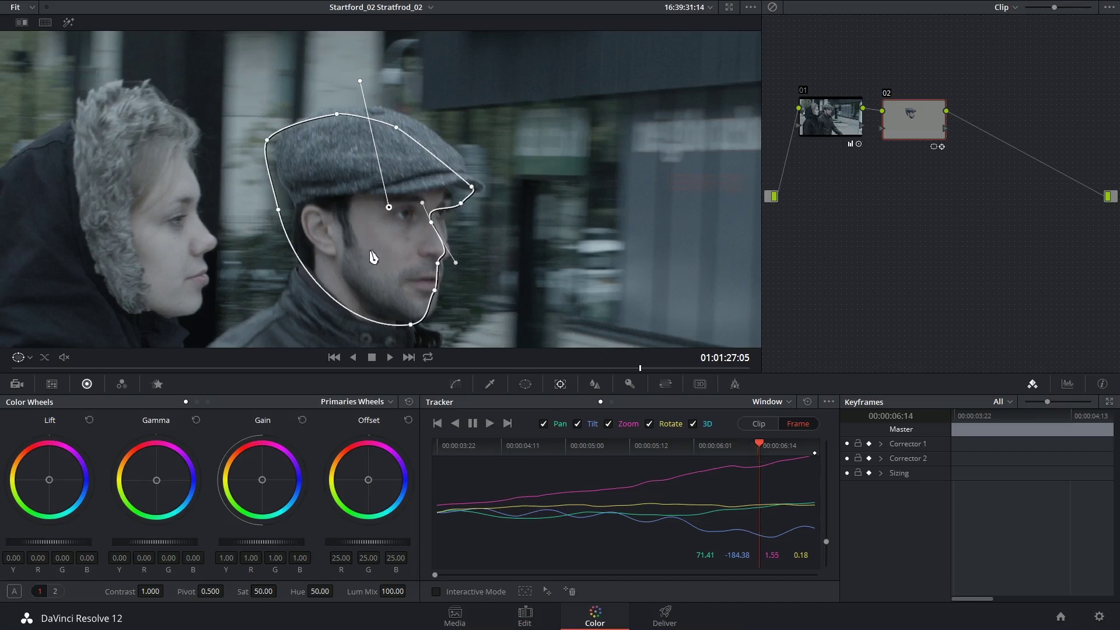
pyautogui.moveTo(380, 266); pyautogui.dragTo(389, 260)
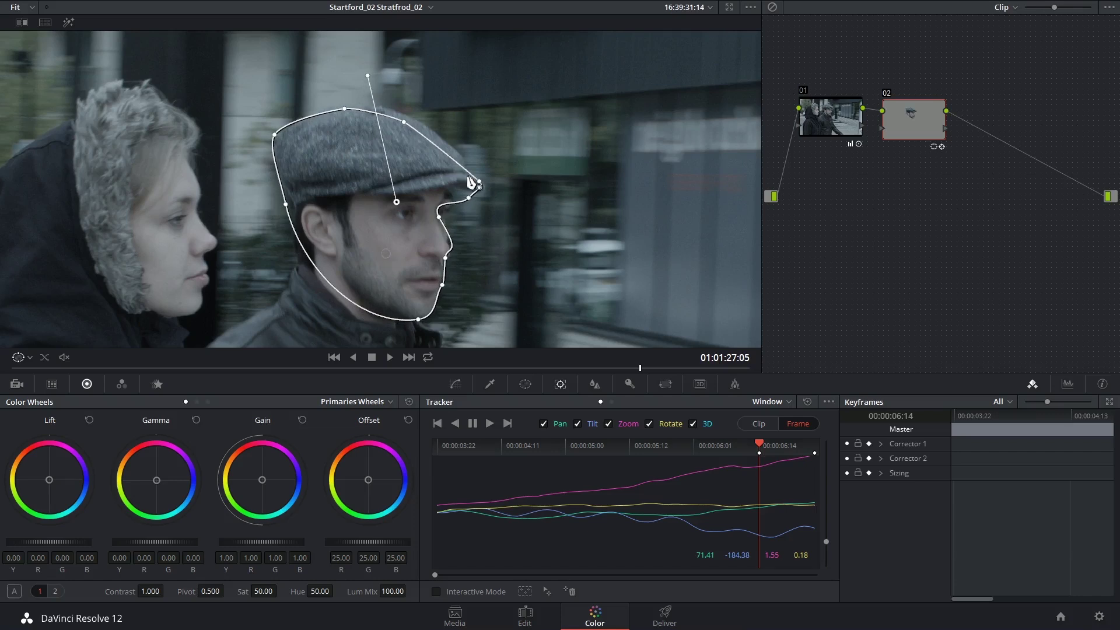
pyautogui.moveTo(404, 122); pyautogui.dragTo(400, 111)
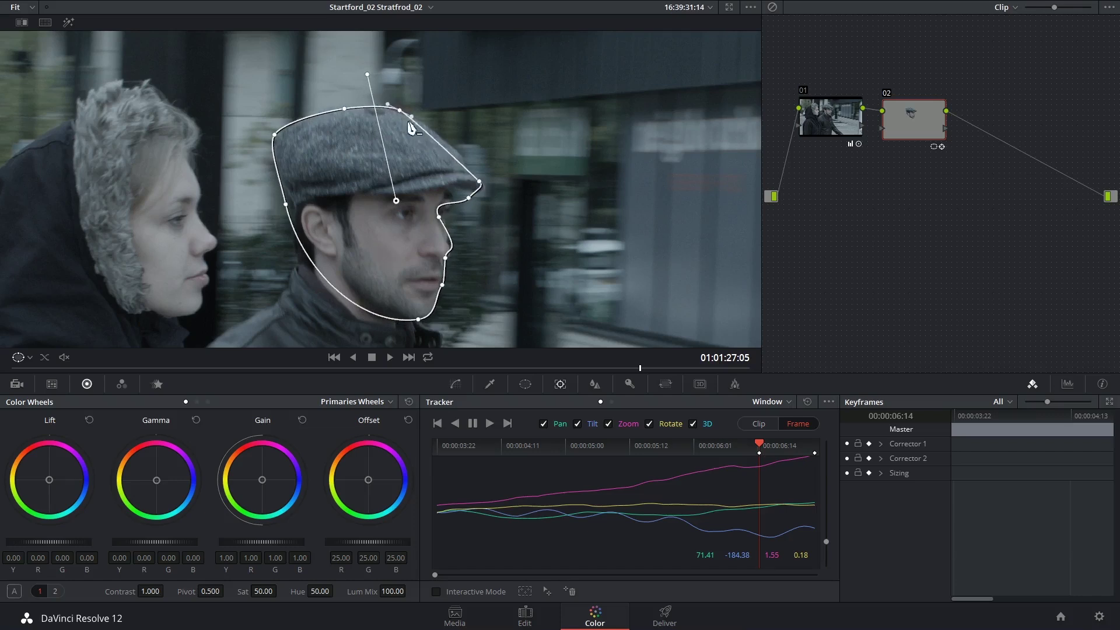
pyautogui.moveTo(451, 155); pyautogui.dragTo(450, 144)
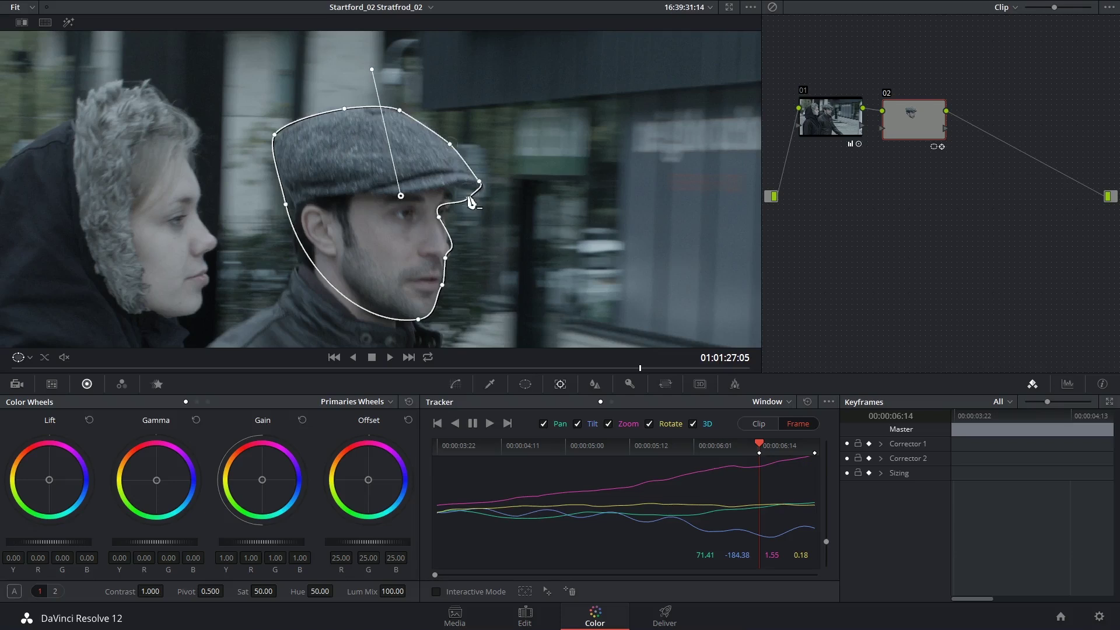
pyautogui.moveTo(469, 198)
pyautogui.mouseDown()
pyautogui.moveTo(480, 191)
pyautogui.moveTo(439, 214)
pyautogui.moveTo(451, 197)
pyautogui.mouseUp()
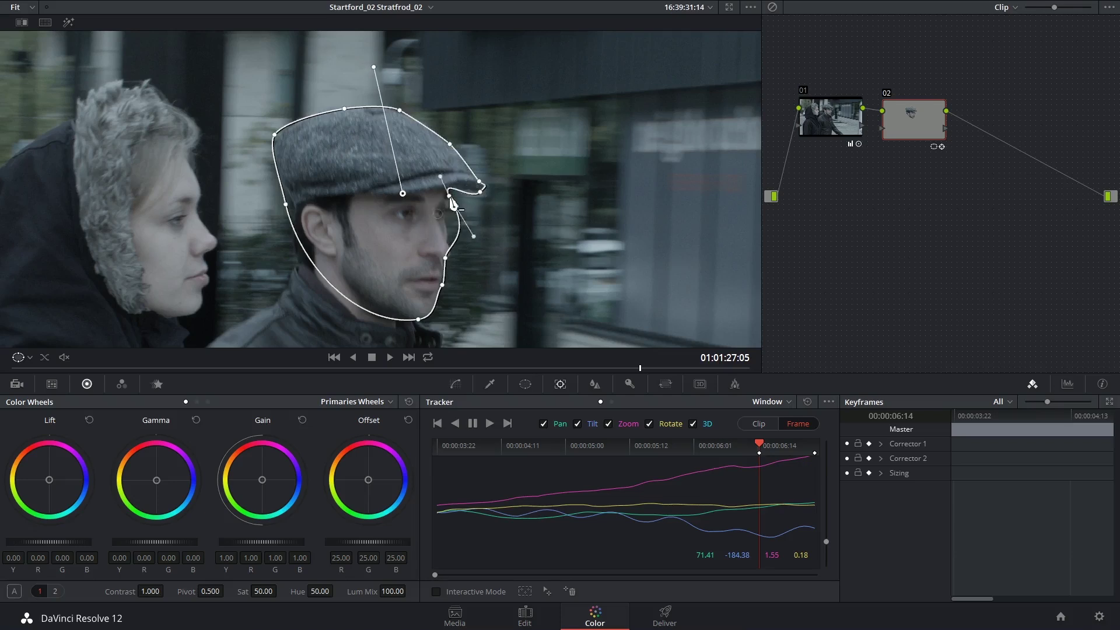
pyautogui.moveTo(463, 241); pyautogui.dragTo(490, 187)
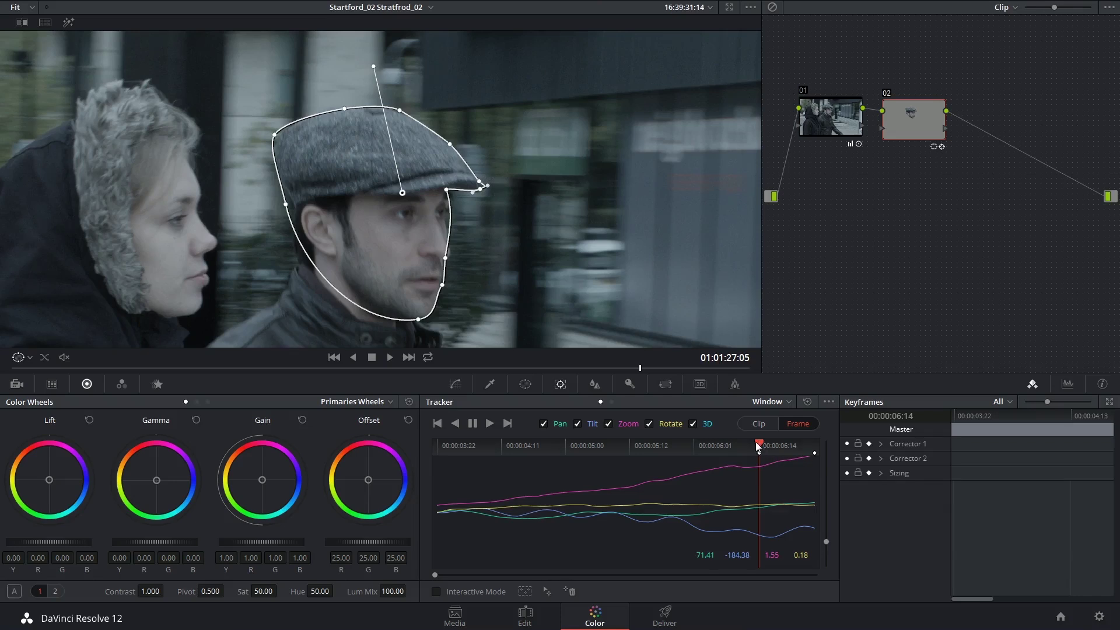
pyautogui.moveTo(769, 446); pyautogui.dragTo(805, 449)
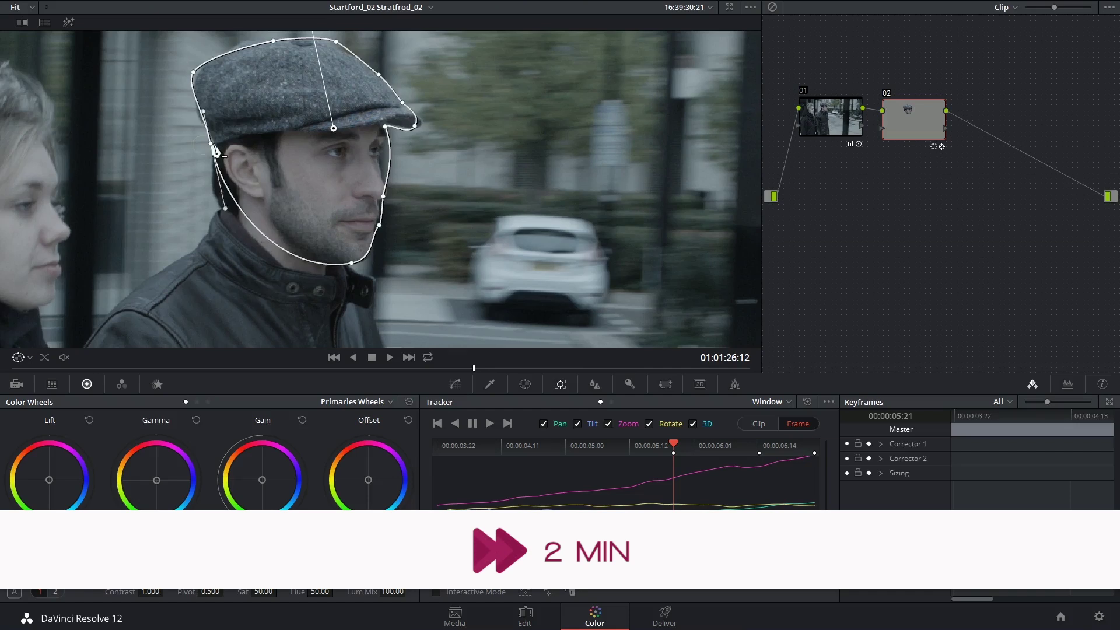
# Refit the window shape to the head with keyframes at 00:00:05:21, 00:00:04:14 and the start of the clip.
pyautogui.moveTo(211, 145); pyautogui.dragTo(215, 149)
pyautogui.moveTo(673, 445); pyautogui.dragTo(518, 444)
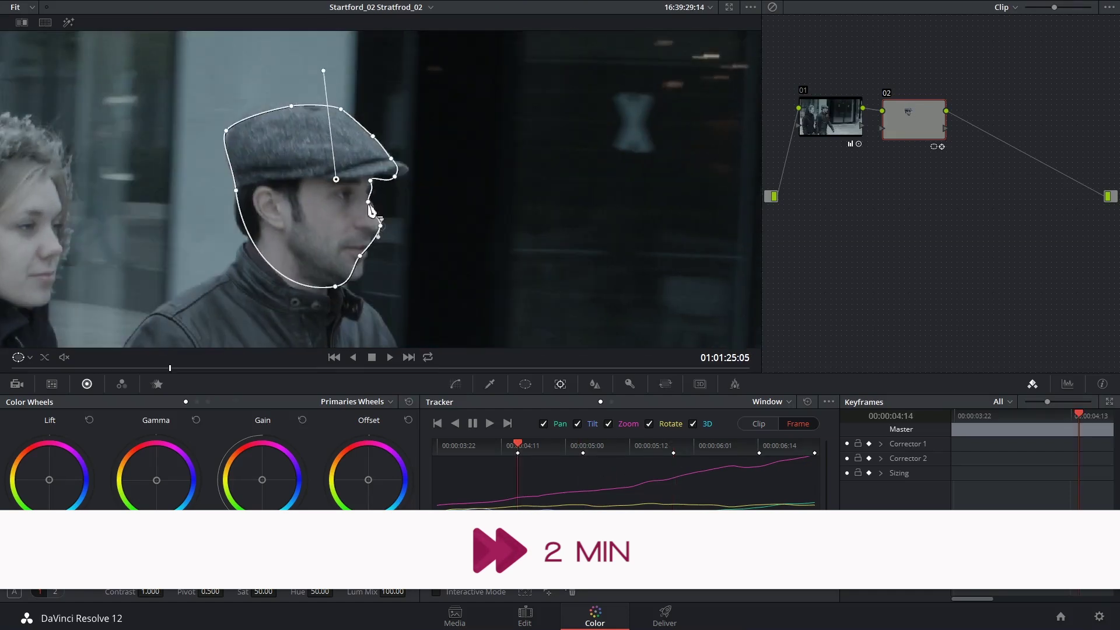
pyautogui.moveTo(371, 215); pyautogui.dragTo(367, 228)
pyautogui.moveTo(517, 445); pyautogui.dragTo(436, 448)
pyautogui.moveTo(497, 175); pyautogui.dragTo(491, 174)
# Add in-between shape keyframes, including one at 00:00:05:11, refining the window's outline around the cap and face.
pyautogui.moveTo(436, 445); pyautogui.dragTo(487, 445)
pyautogui.moveTo(444, 146); pyautogui.dragTo(447, 150)
pyautogui.moveTo(488, 444); pyautogui.dragTo(623, 445)
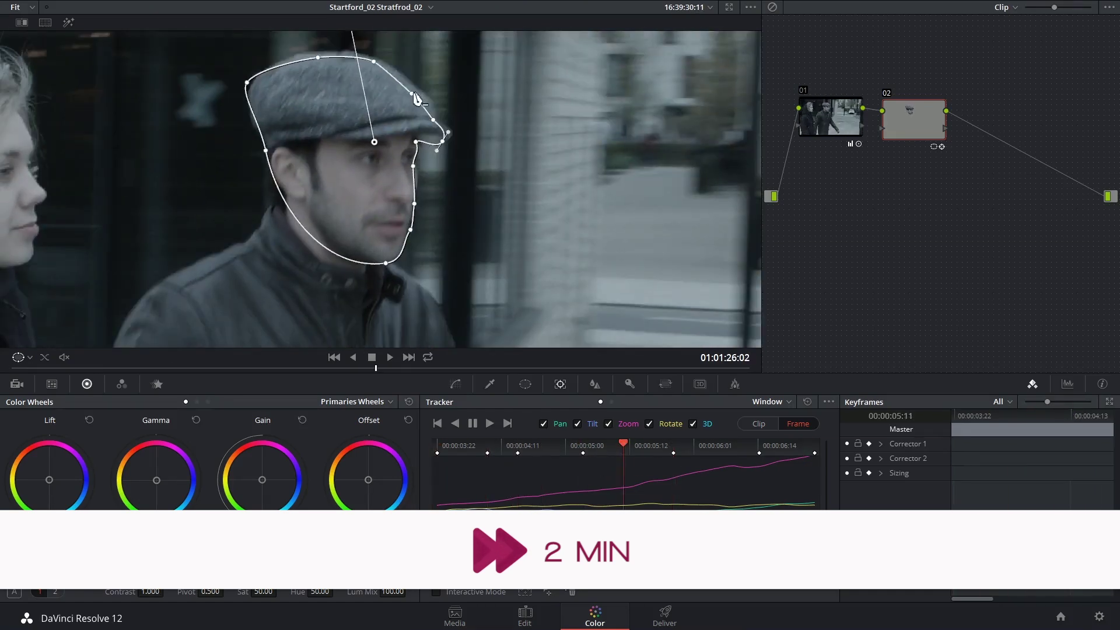
pyautogui.moveTo(447, 140); pyautogui.dragTo(444, 138)
pyautogui.moveTo(623, 445); pyautogui.dragTo(723, 444)
pyautogui.moveTo(392, 91); pyautogui.dragTo(390, 93)
pyautogui.moveTo(450, 124); pyautogui.dragTo(441, 127)
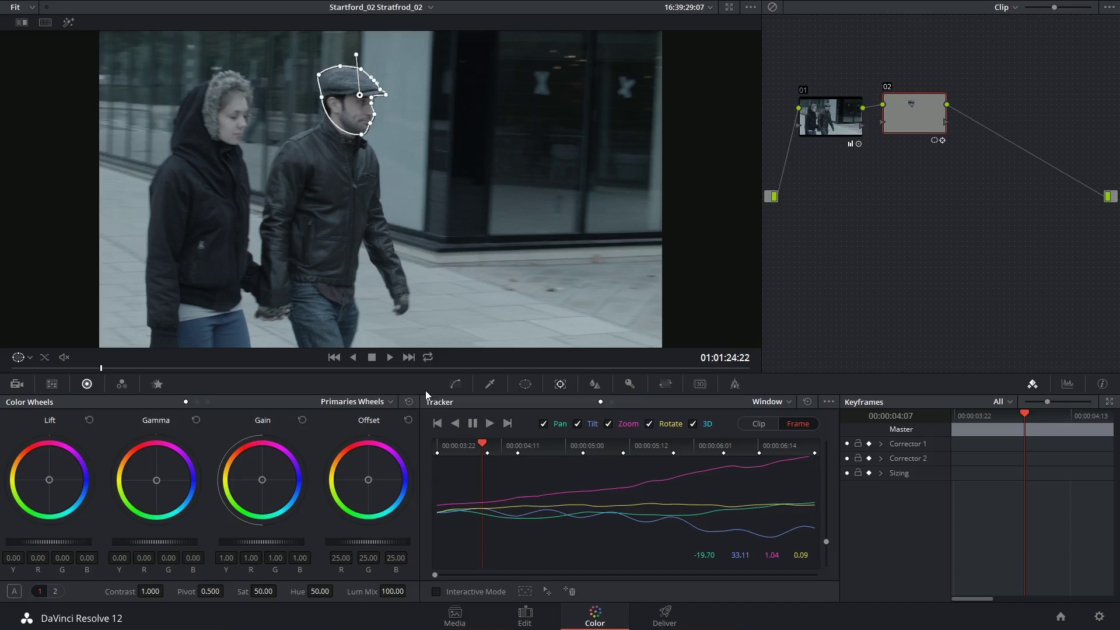
# Add another Bezier window to the node and name the tracked head window Head.
pyautogui.click(524, 384)
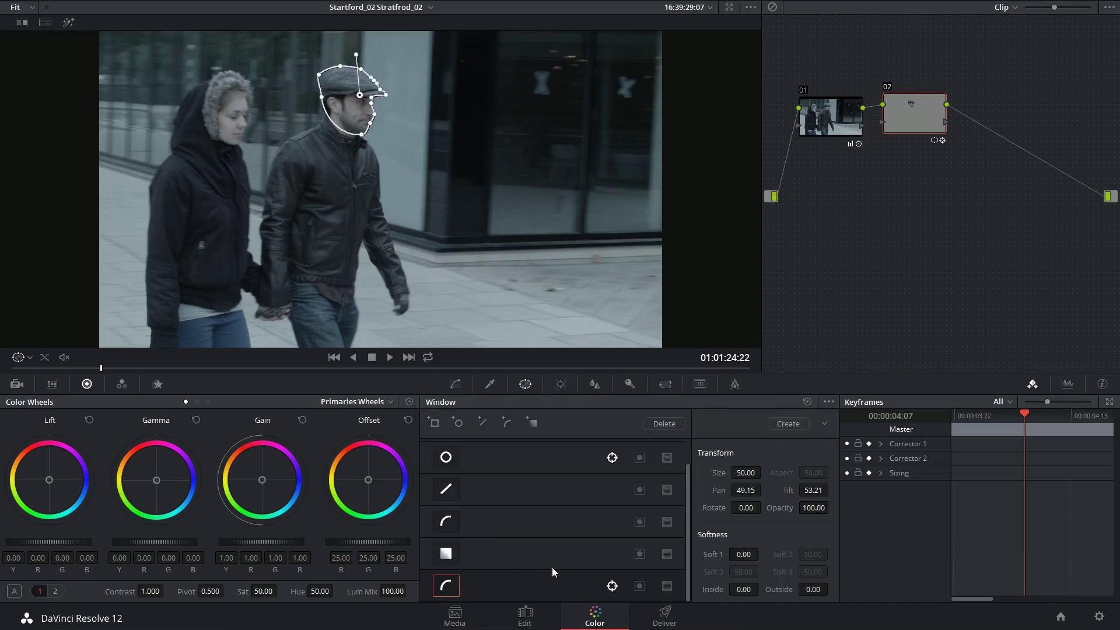
pyautogui.click(506, 424)
pyautogui.scroll(-1, 539, 524)
pyautogui.doubleClick(498, 555)
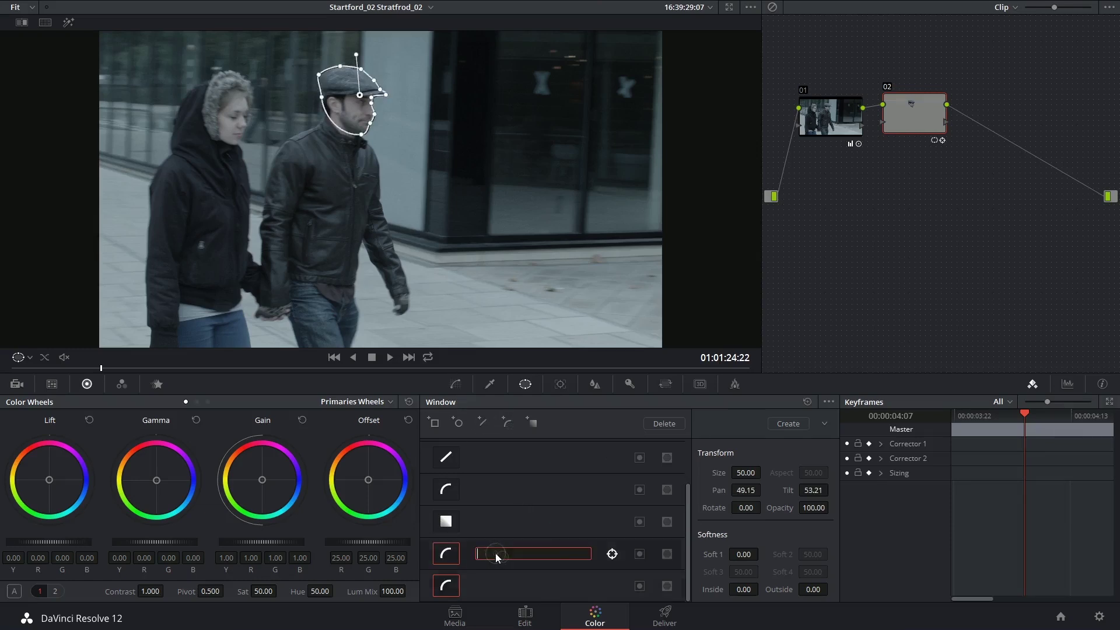
pyautogui.write('Head')
pyautogui.press('Return')
# Copy the Head window's track data and paste it onto the new empty Bezier window.
pyautogui.click(829, 402)
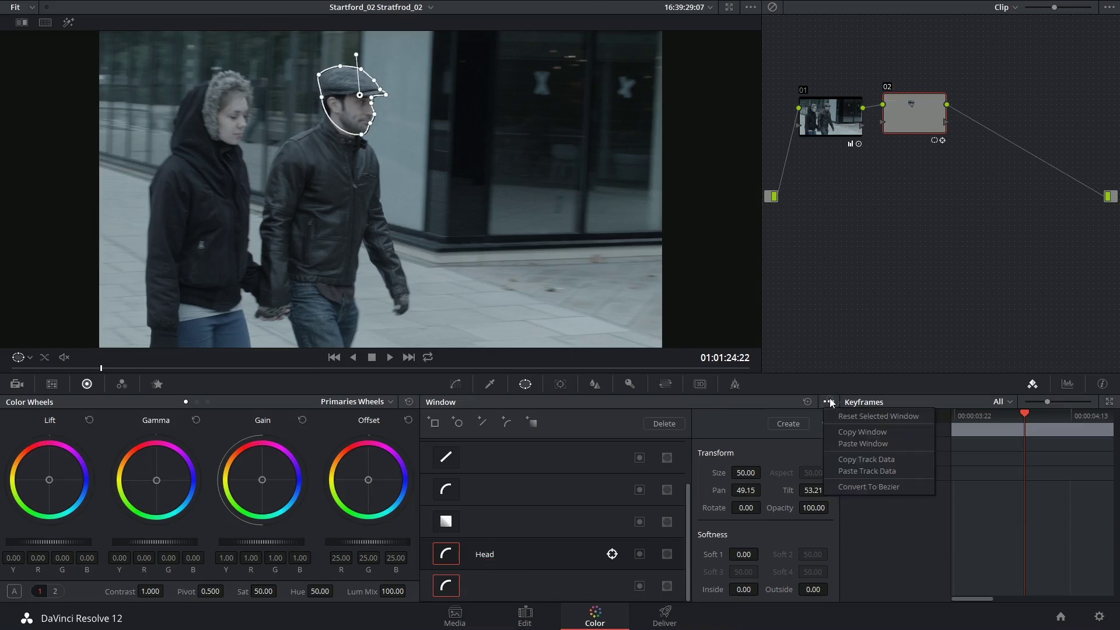
pyautogui.click(858, 461)
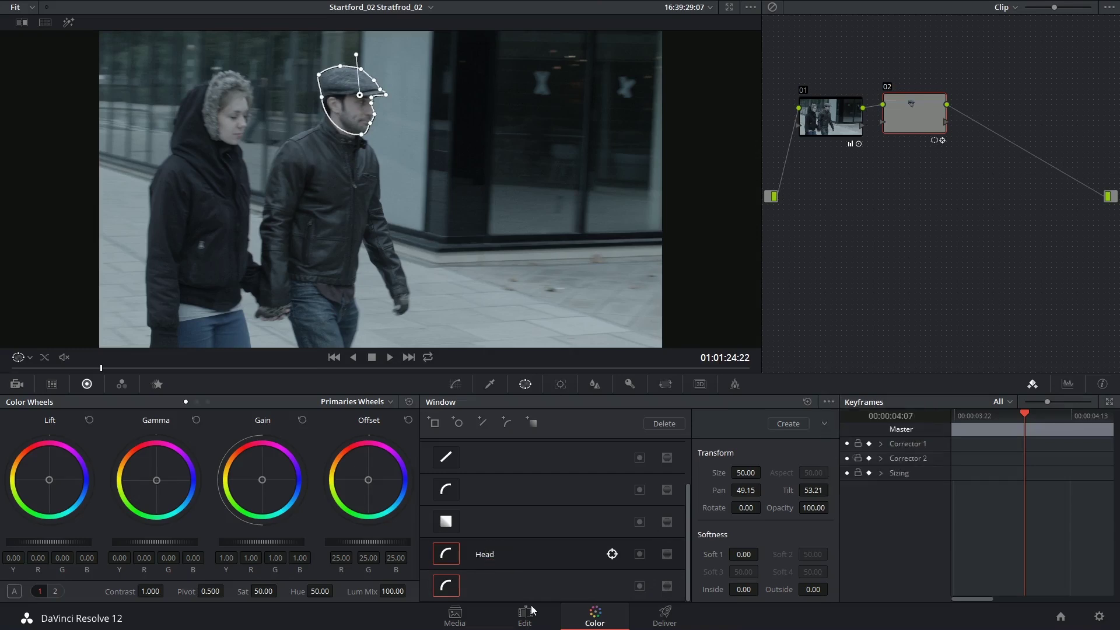
pyautogui.click(828, 402)
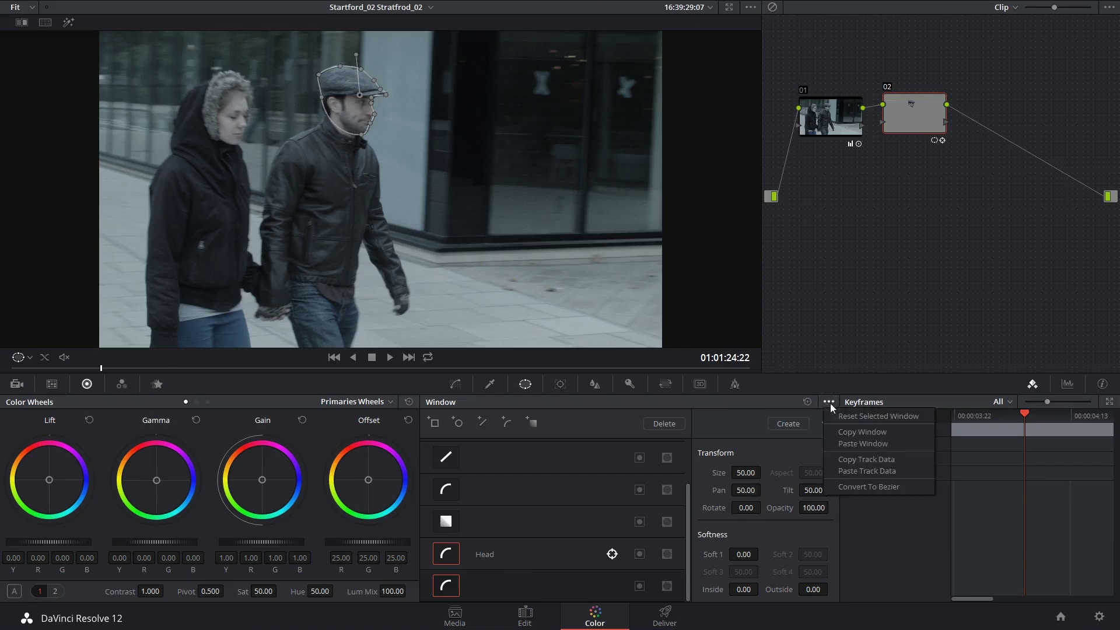
pyautogui.click(861, 471)
# Draw a closed Bezier outline around the man's torso, from the back of his neck down to his waist and up to his chin.
pyautogui.click(324, 103)
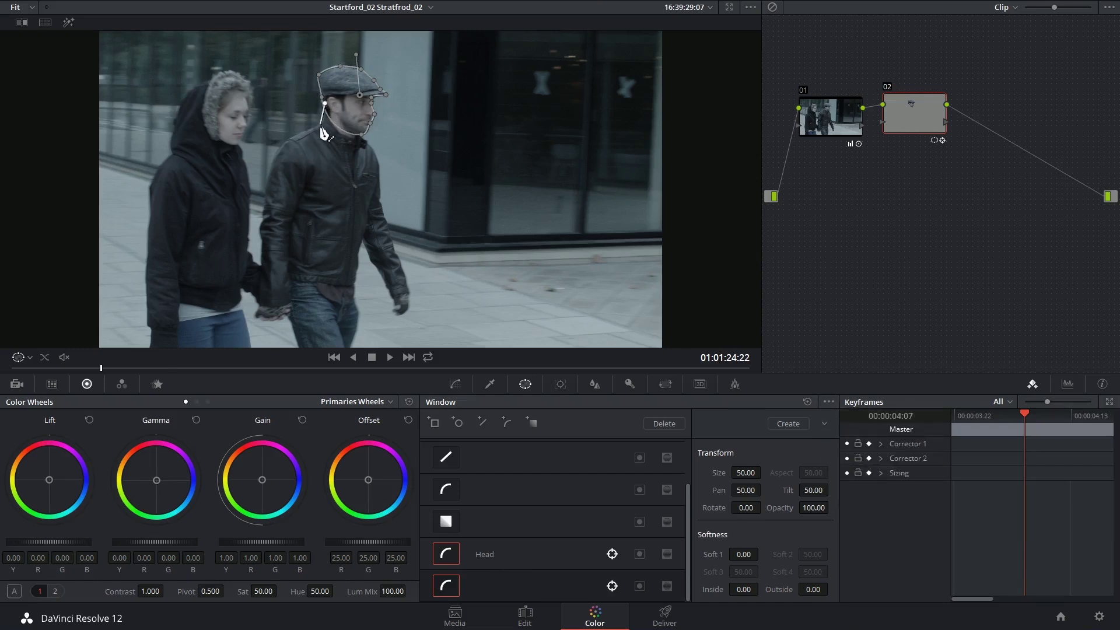
pyautogui.click(319, 125)
pyautogui.click(287, 141)
pyautogui.click(285, 279)
pyautogui.click(353, 285)
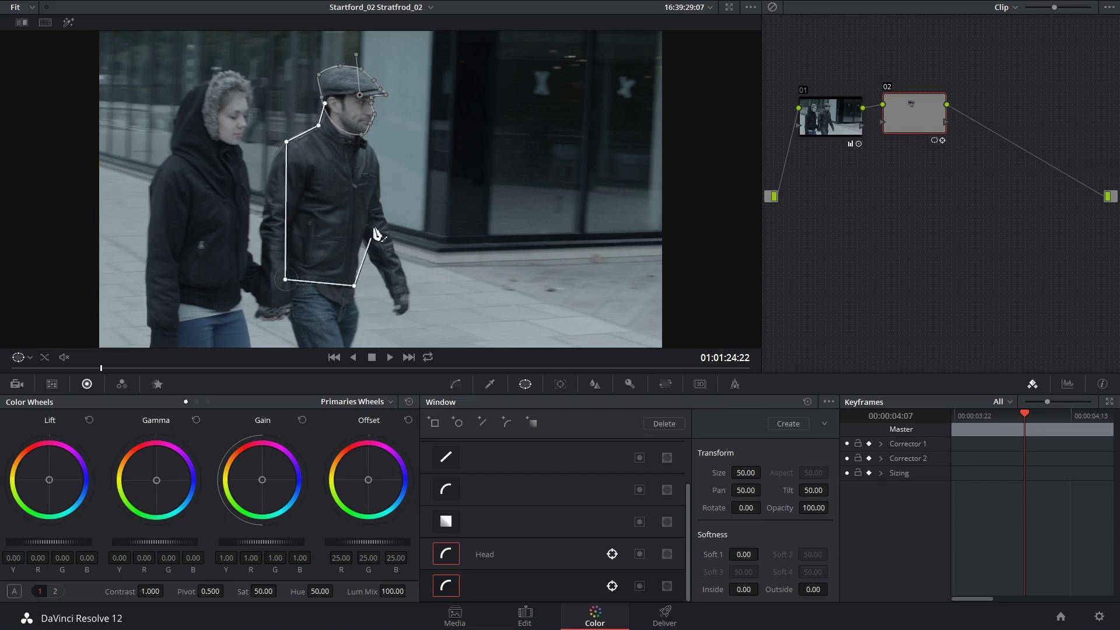
pyautogui.click(364, 235)
pyautogui.click(380, 167)
pyautogui.click(366, 143)
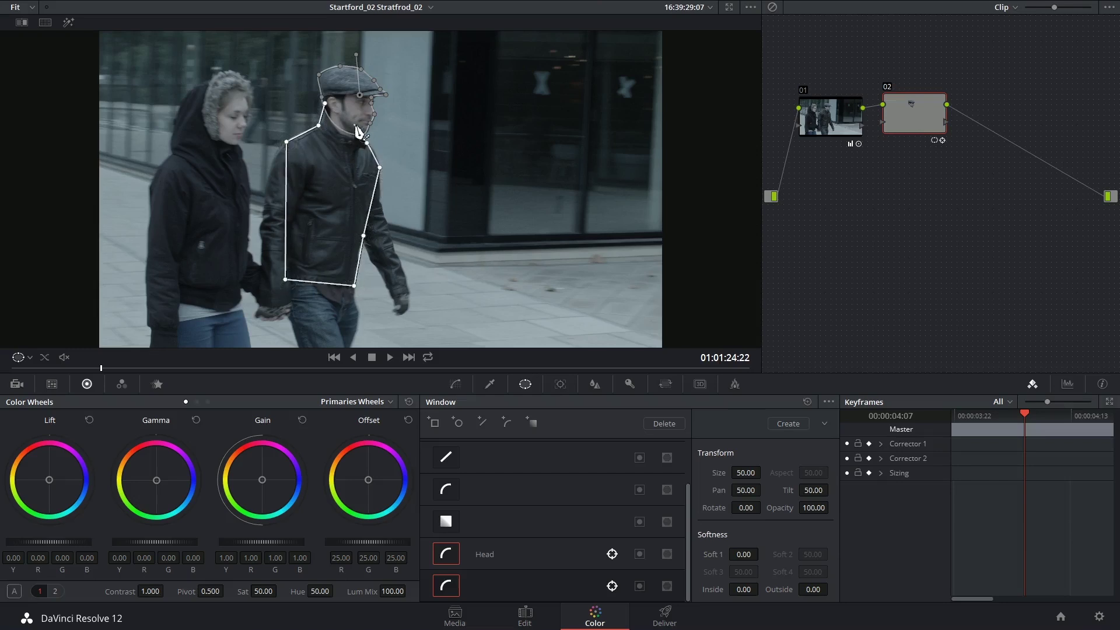
pyautogui.click(355, 123)
pyautogui.click(325, 103)
# Name the new window Torso and check how it follows the man through the clip with the tracker in Frame mode.
pyautogui.doubleClick(485, 586)
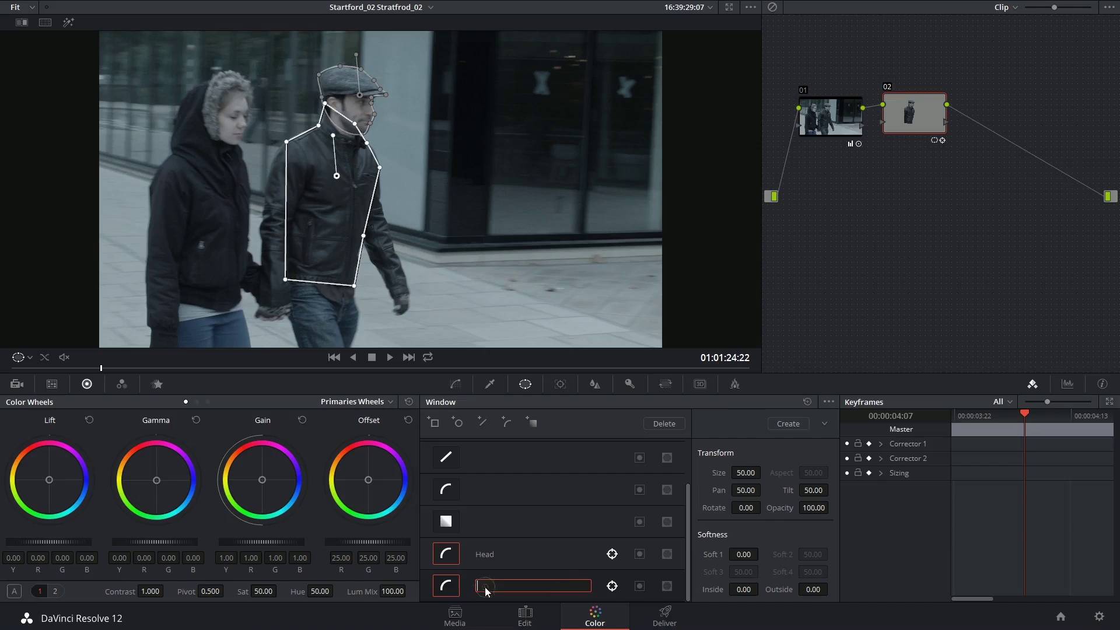
pyautogui.write('Torso')
pyautogui.press('Return')
pyautogui.moveTo(103, 366); pyautogui.dragTo(824, 371)
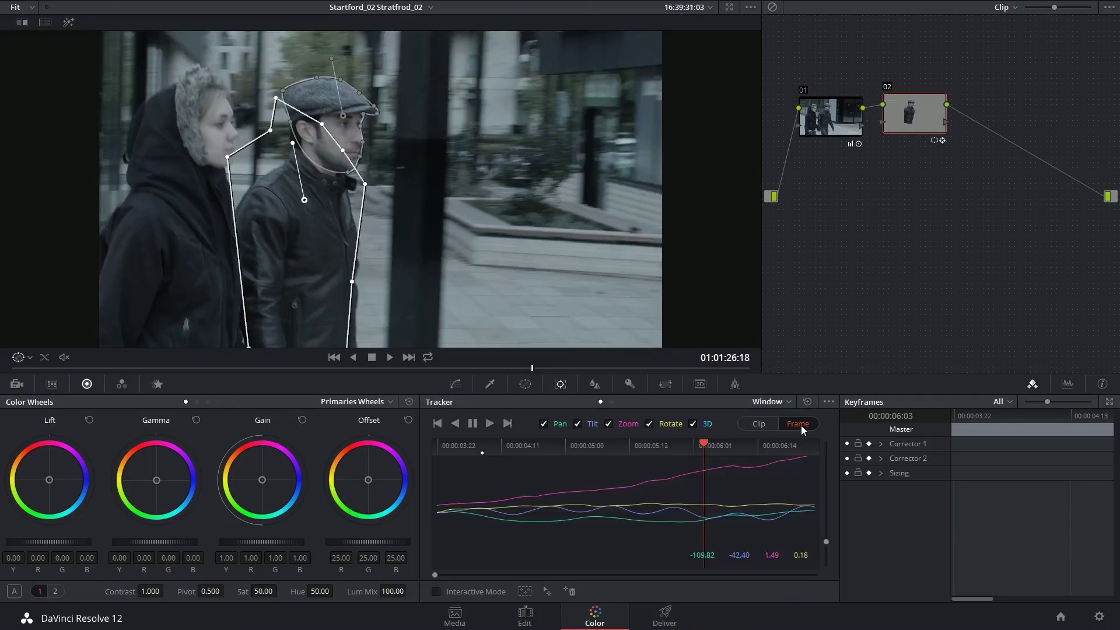
pyautogui.click(800, 426)
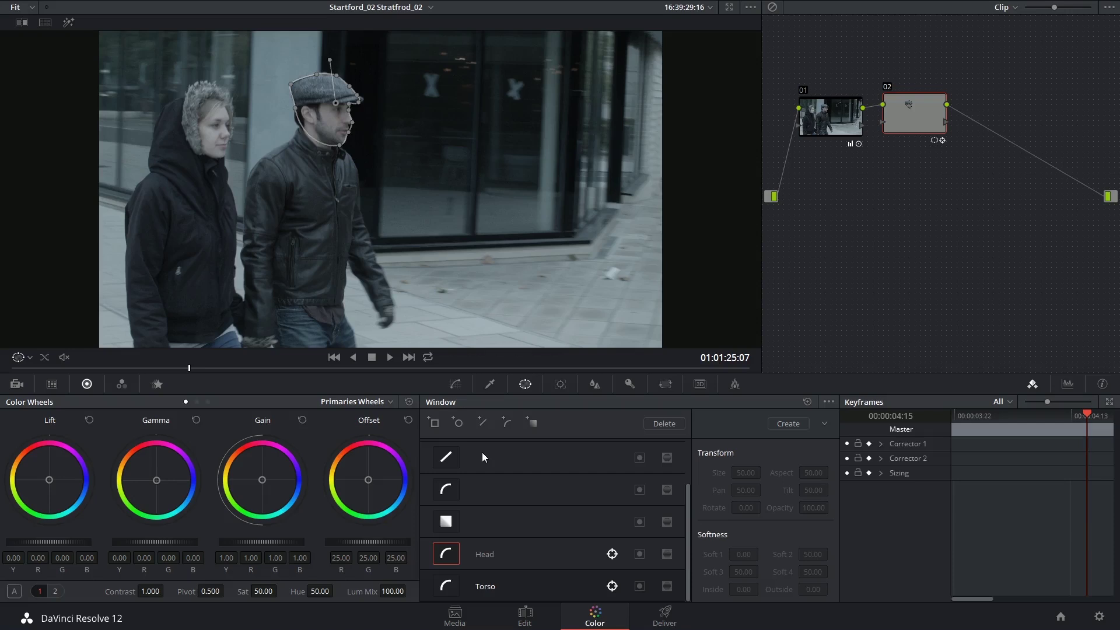
pyautogui.click(492, 384)
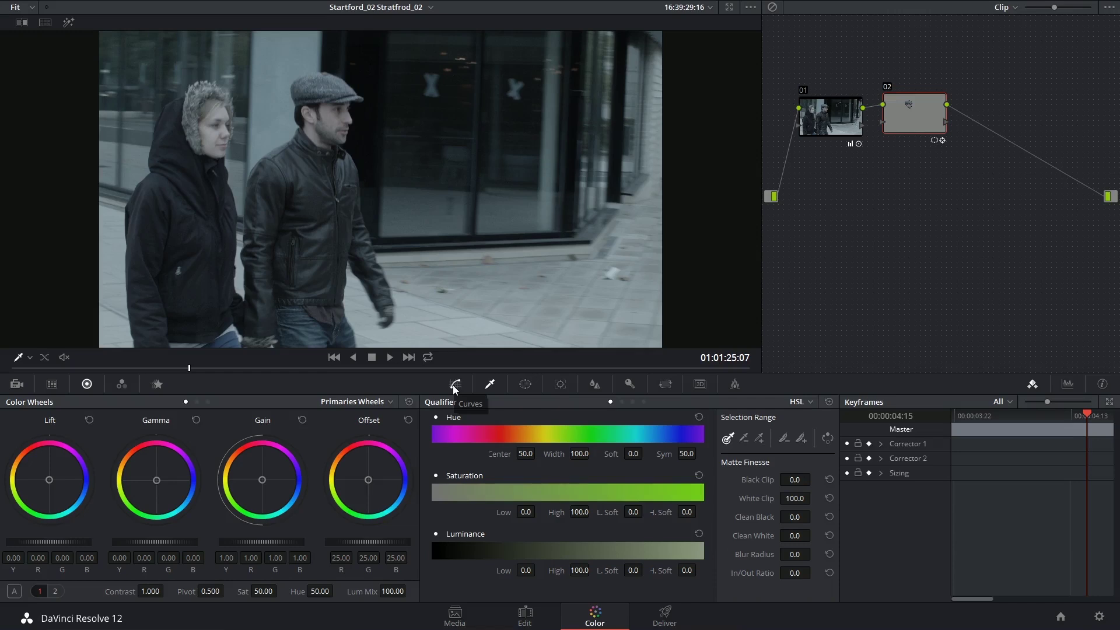
pyautogui.click(801, 402)
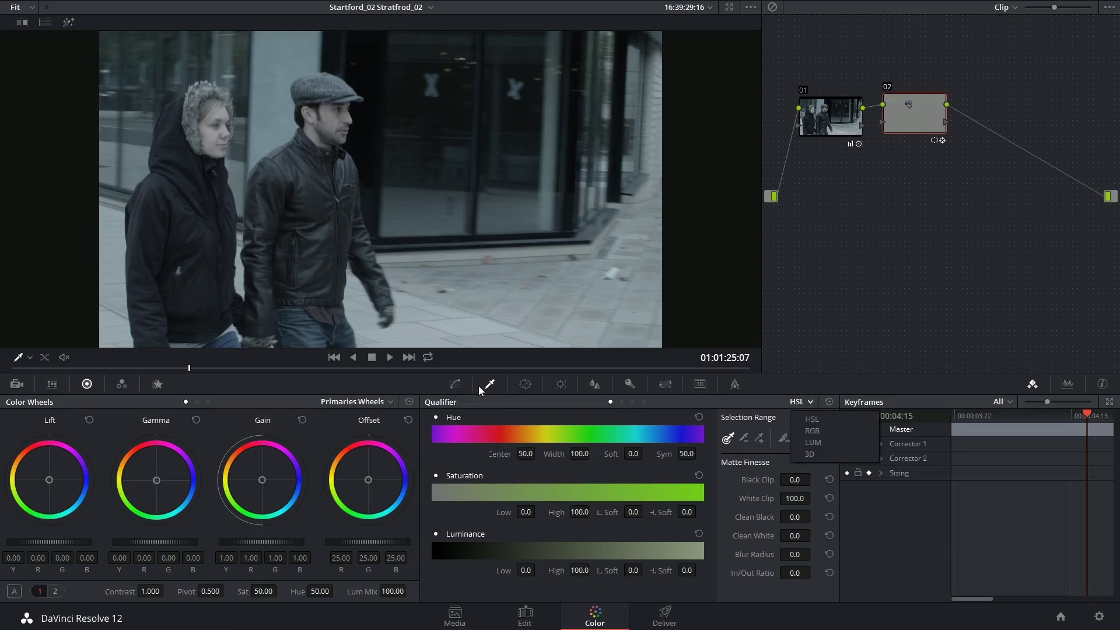
pyautogui.click(457, 382)
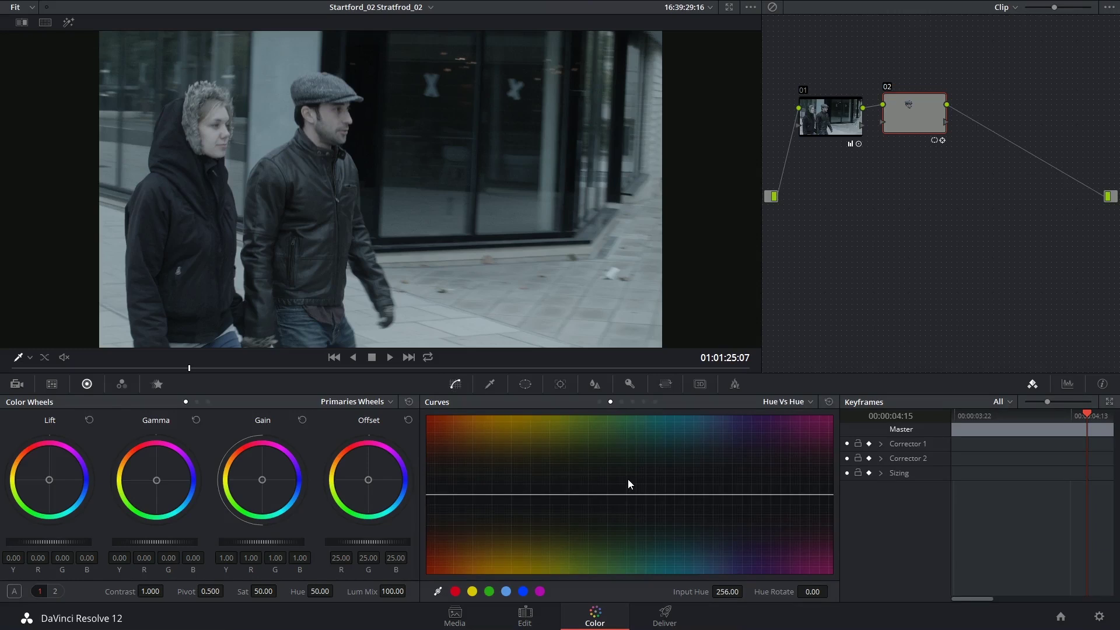
pyautogui.click(560, 384)
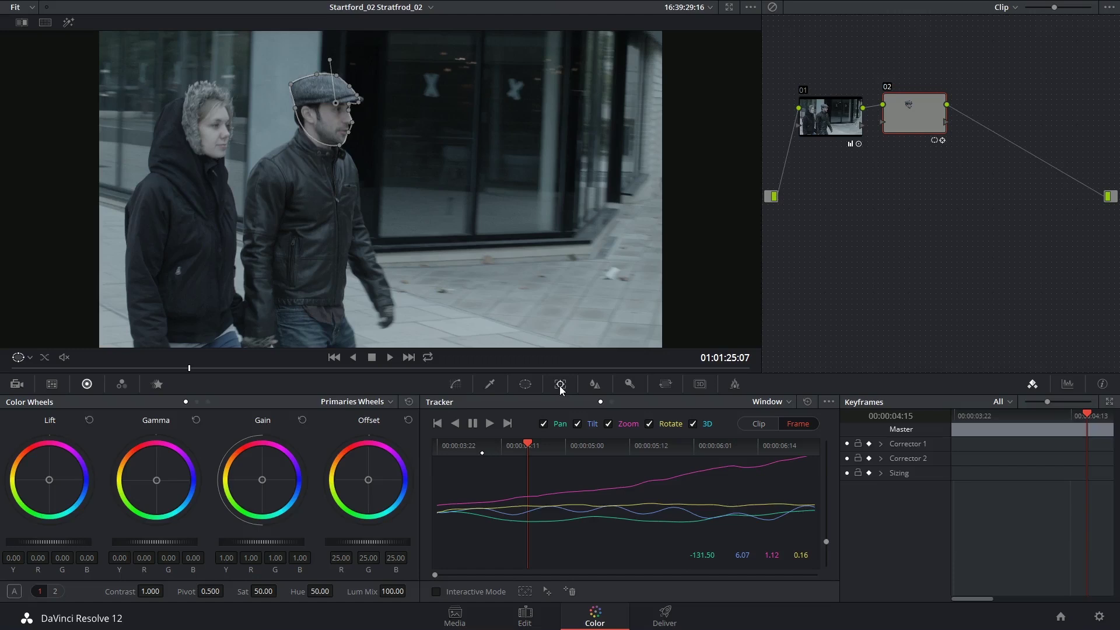